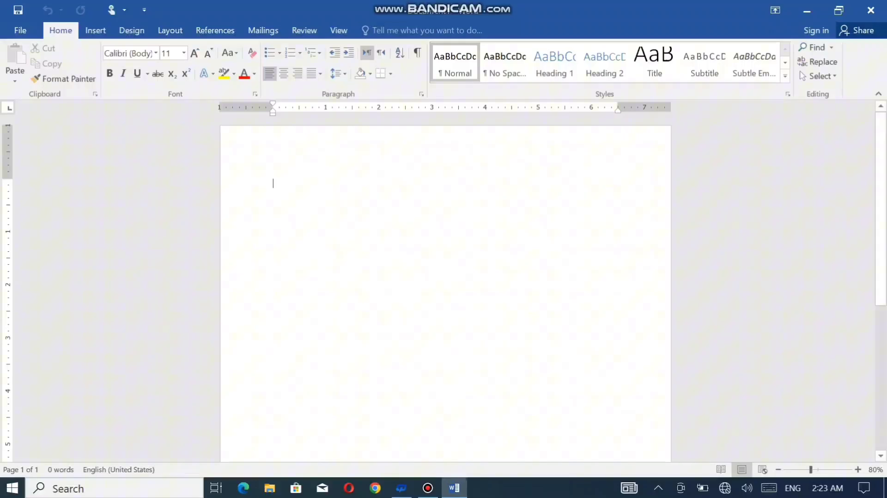
Set the page size to A4.
left_click(95, 30)
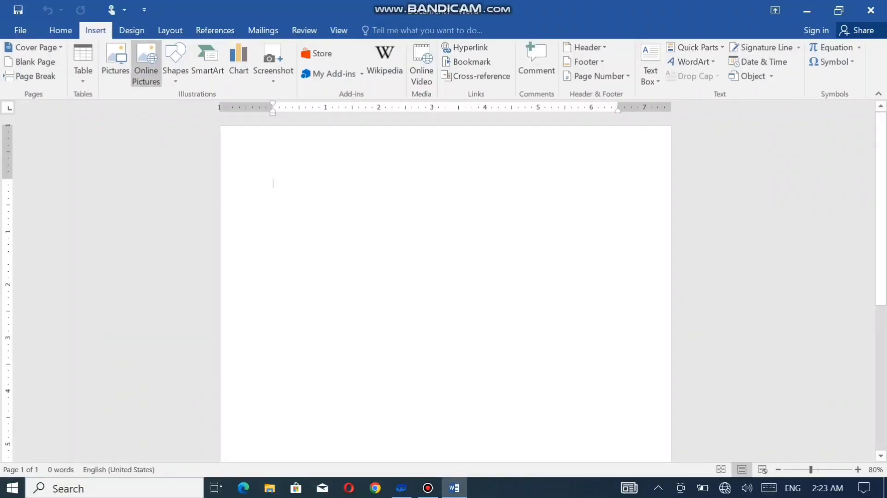
left_click(170, 30)
left_click(90, 65)
left_click(129, 268)
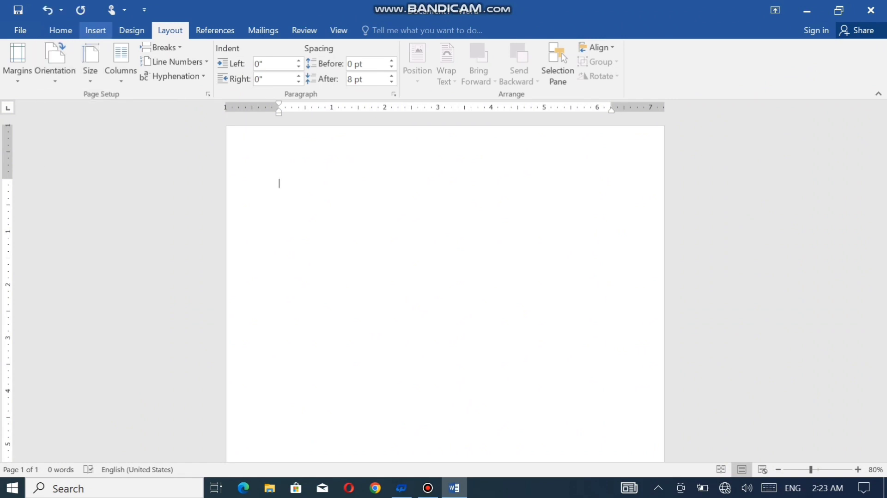
Insert WordArt reading 'BOARD OF INERMEDIATE & SECONDARY EDUCATION MALAKAND'.
left_click(61, 30)
left_click(95, 30)
left_click(690, 62)
left_click(683, 89)
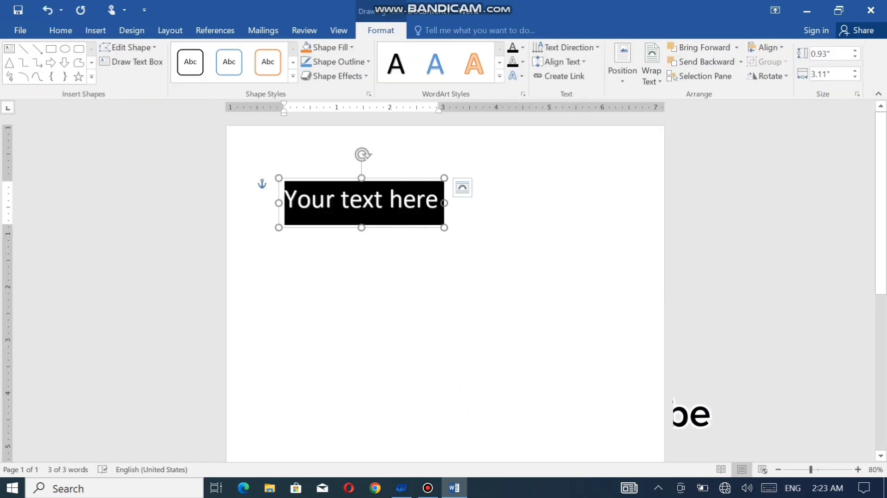
type("b")
key("BackSpace")
type("BOARD")
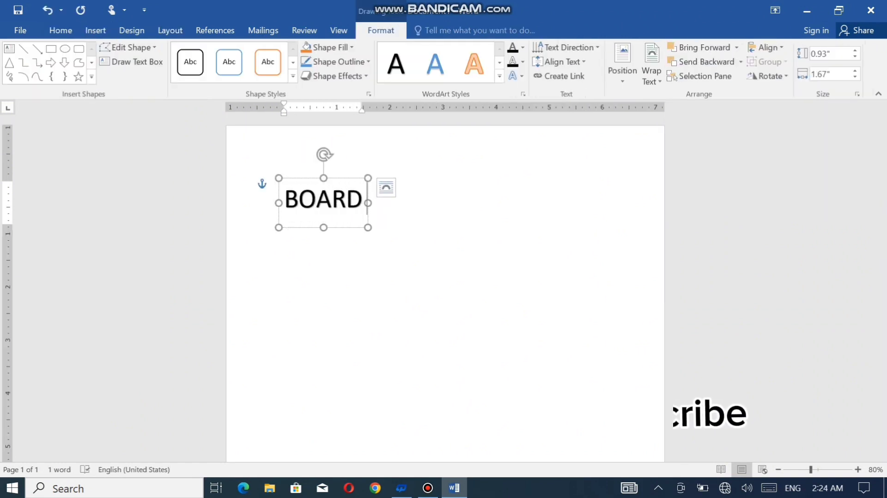
type(" OF INERMEDIATE")
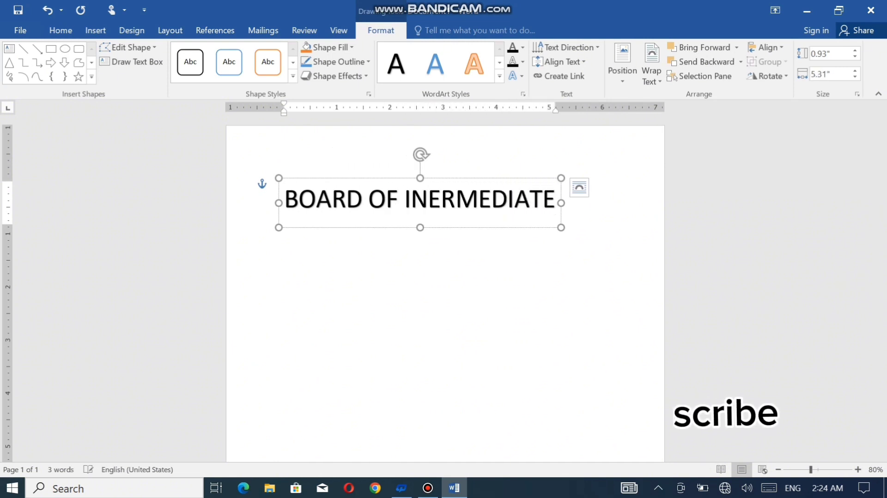
type(" & SECONDARY ")
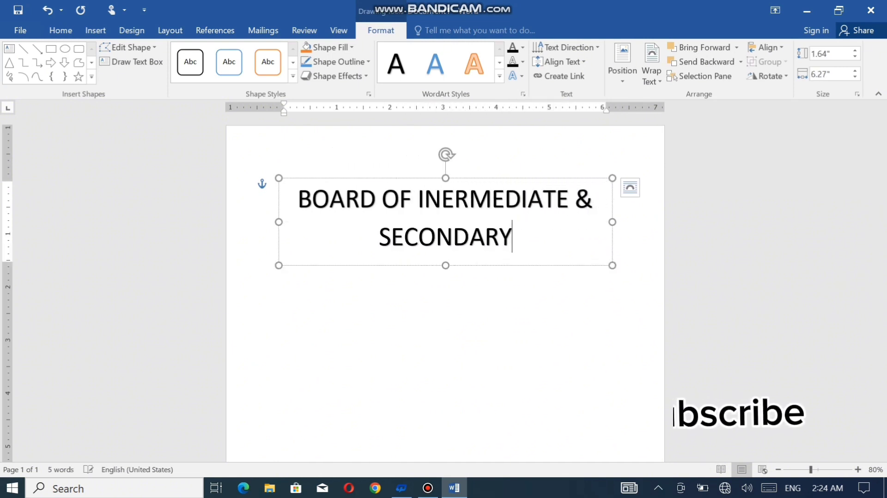
type("EDUCATION MALAKAN")
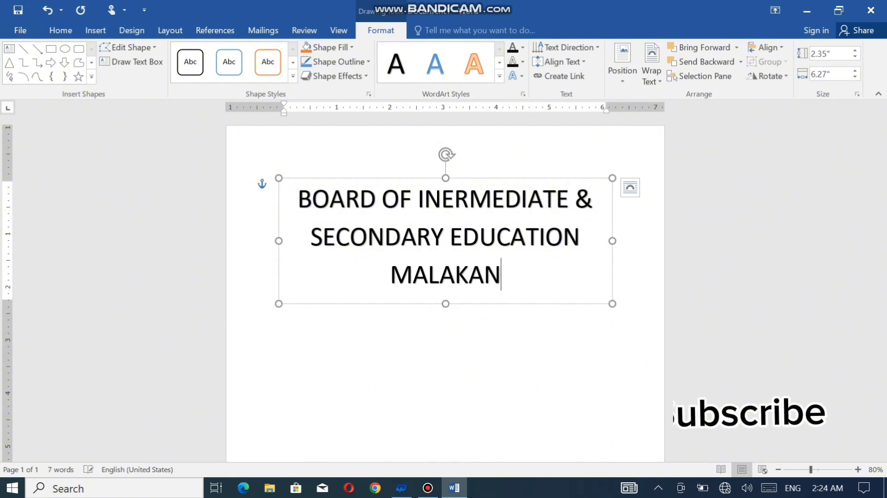
type("D")
Curve the WordArt board name into an Arch transform and check its text wrapping.
left_click(516, 76)
left_click(624, 287)
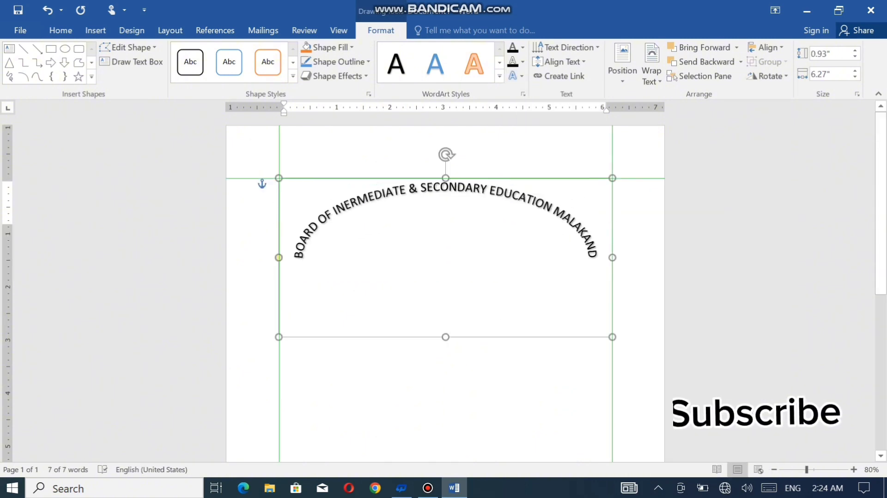
left_click(61, 30)
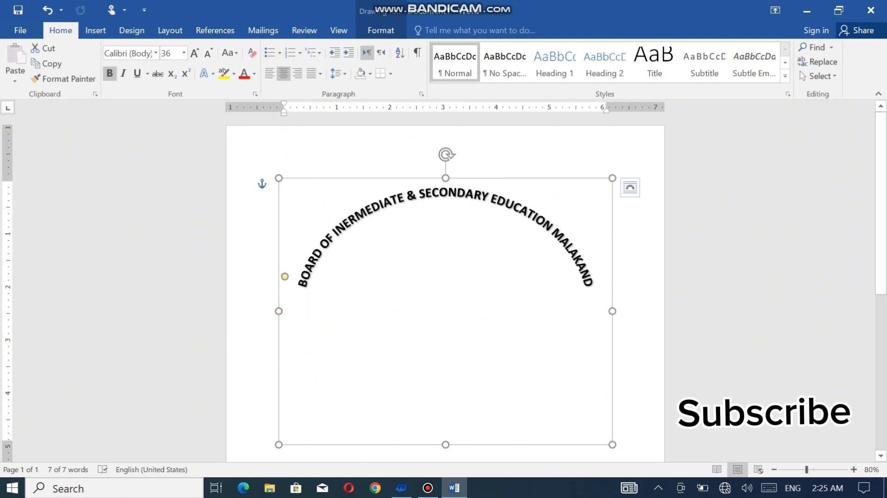
left_click(280, 138)
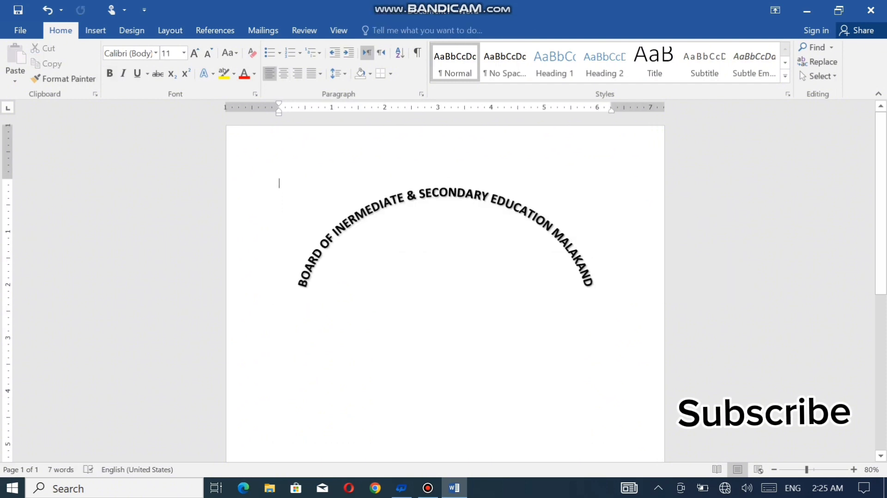
left_click(278, 180)
left_click(651, 69)
key("Escape")
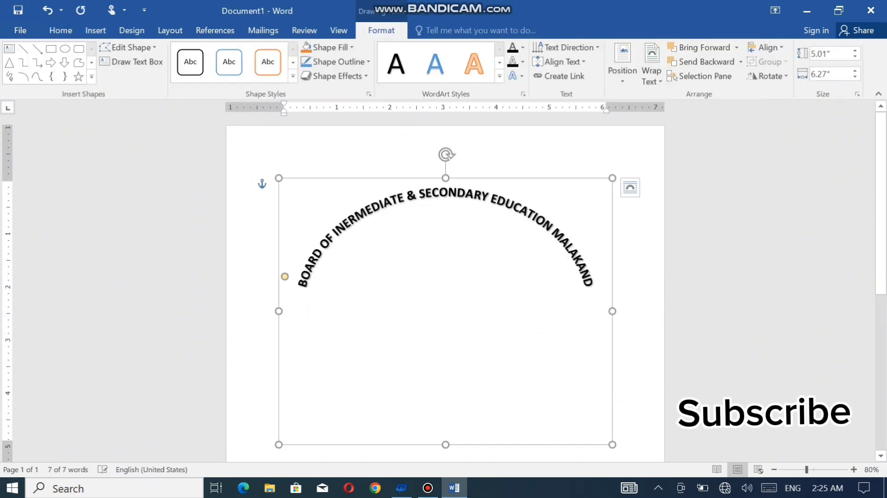
key("Escape")
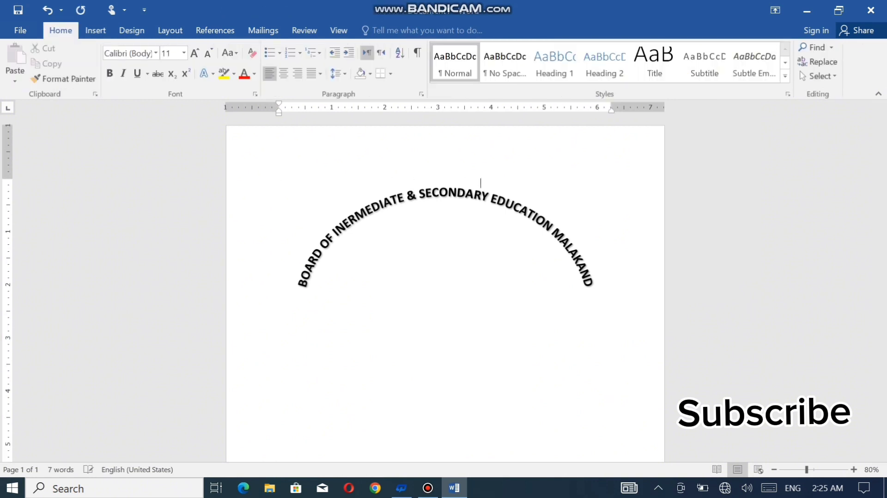
left_click(445, 184)
type("s")
Type the serial number 'Sr.No.MKD/ 123' at 14 pt at the top right.
key("BackSpace")
left_click(194, 53)
left_click(194, 53)
type("Sr.No.")
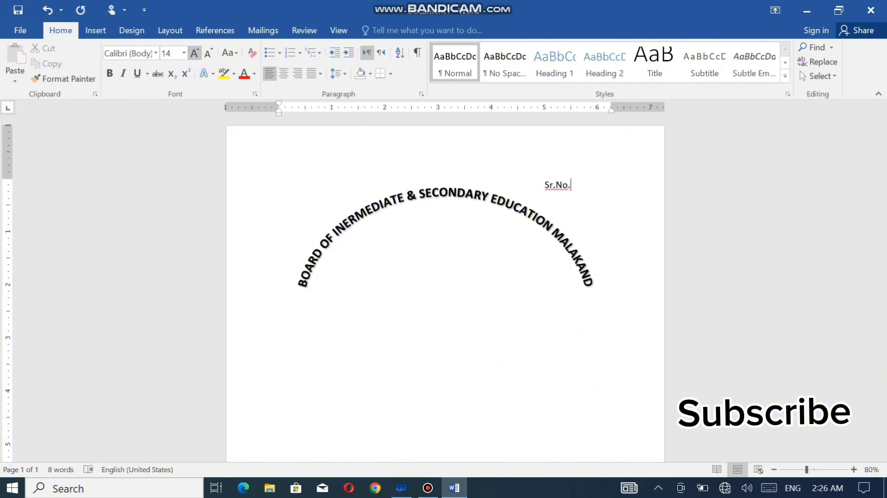
type("MKD/ 12")
type("3")
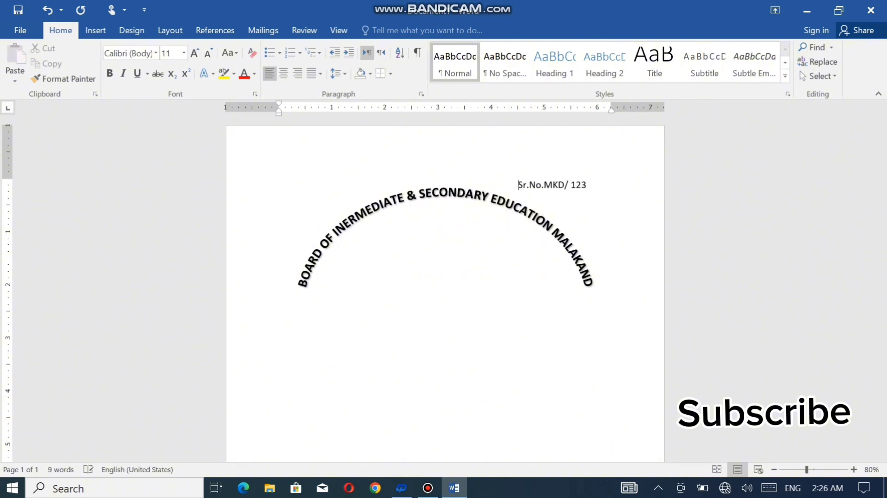
left_click(446, 198)
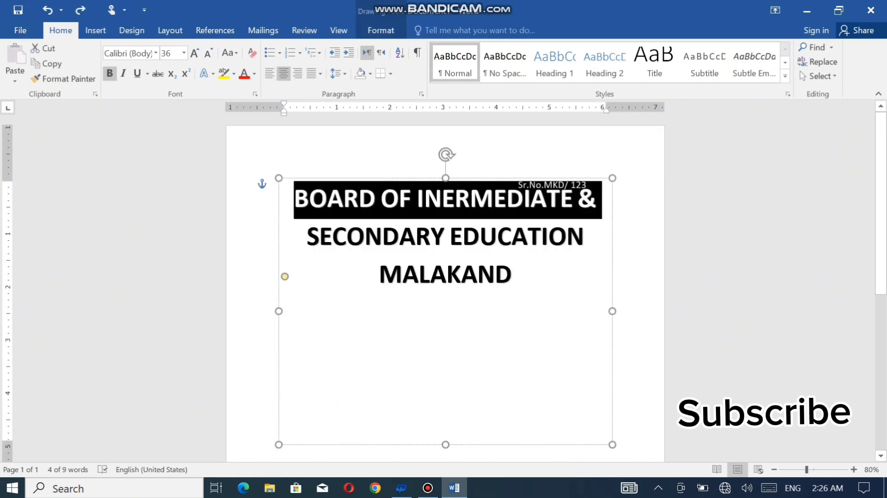
Insert the board logo picture from the Desktop.
key("alt+n")
key("p")
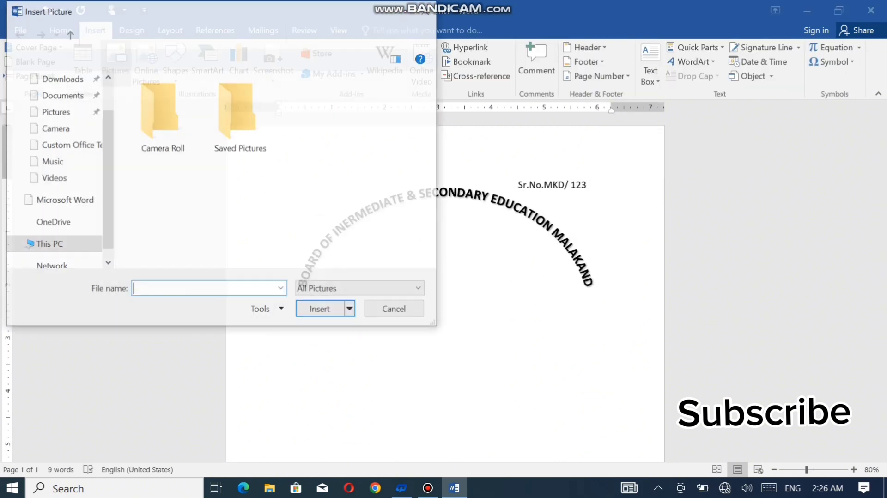
left_click(56, 106)
left_click(316, 99)
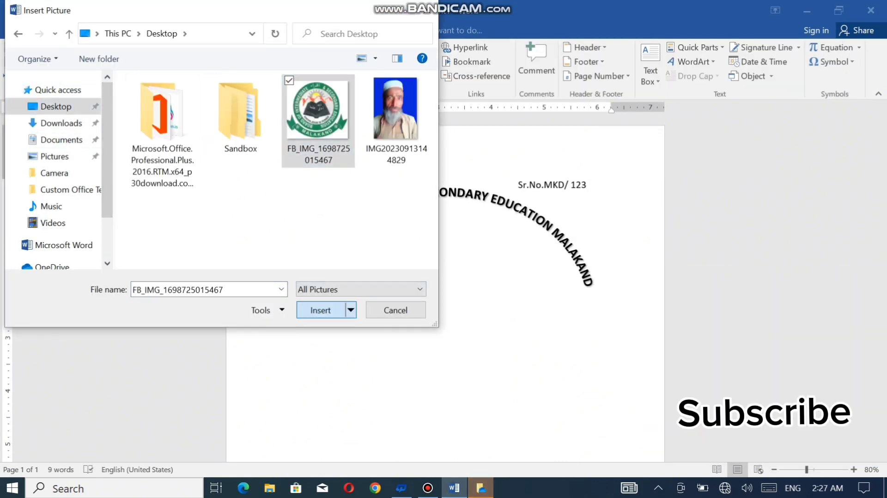
key("Return")
Shrink the logo and centre it upright beneath the arched heading.
left_click_drag(411, 323, 383, 286)
left_click_drag(518, 424, 337, 268)
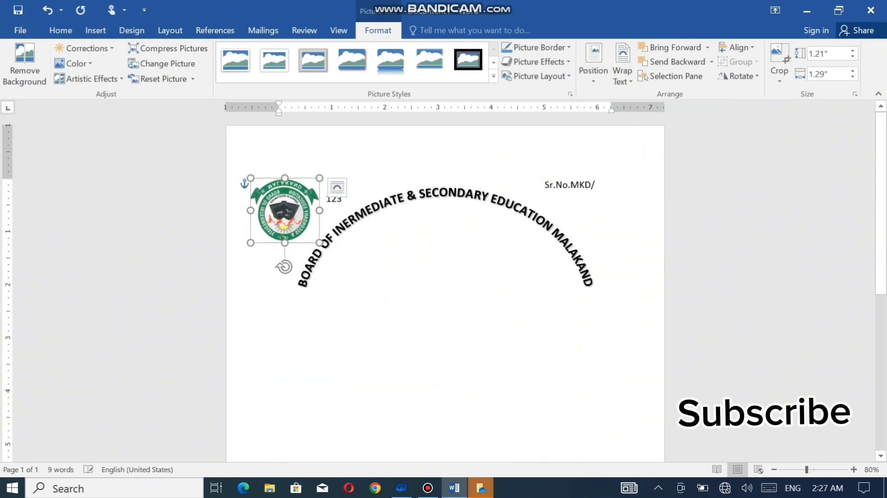
left_click_drag(291, 217, 401, 307)
left_click_drag(380, 359, 404, 253)
left_click_drag(398, 295, 455, 236)
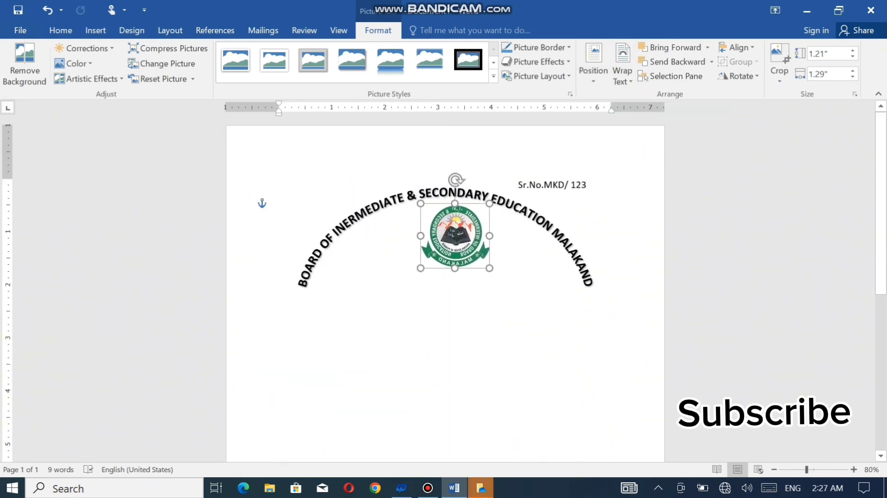
left_click(279, 242)
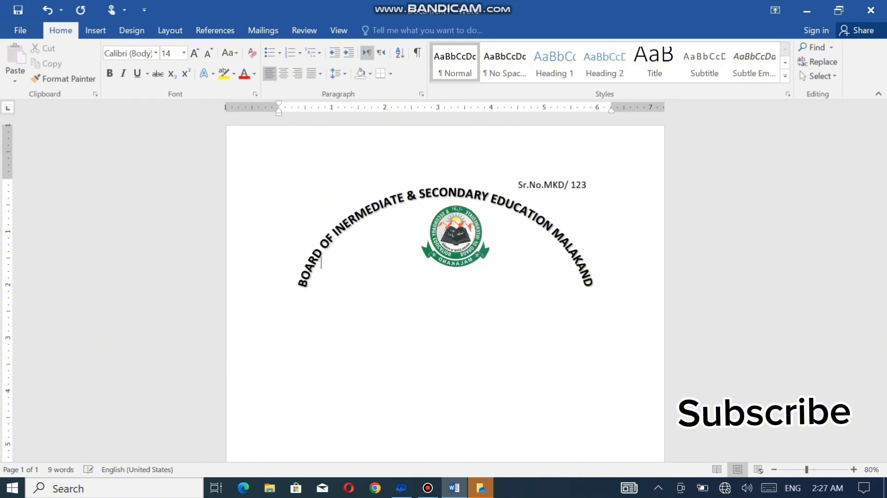
Add the registration-number line and a bold 18 pt 'KHYBER PUKHTUNKHWA – PAKISTAN' line.
type("Reg. No 154-B/HG")
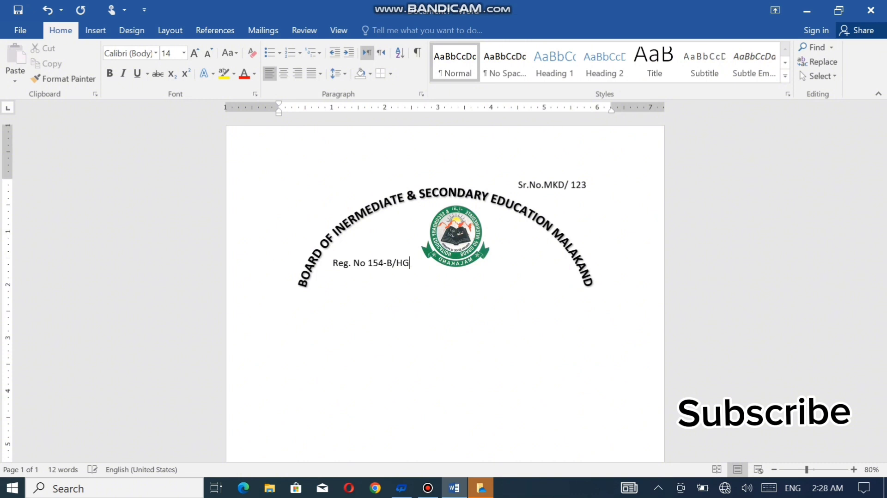
type("F")
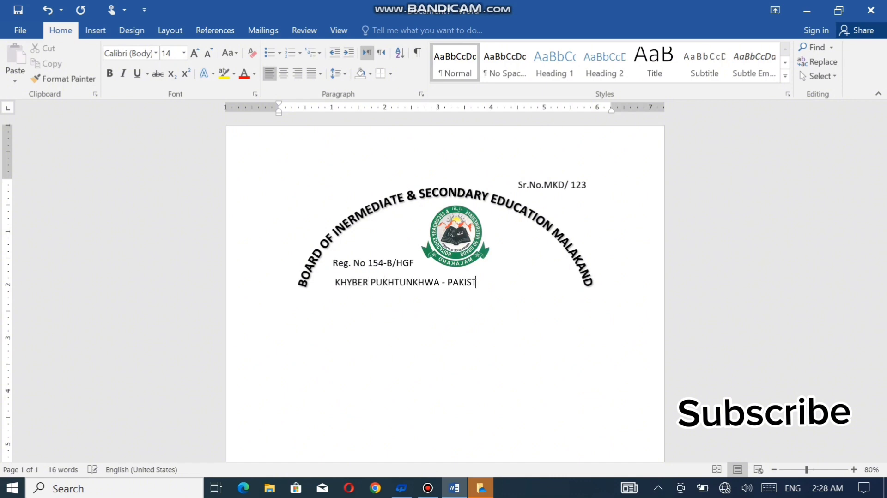
type("AN")
key("shift+Home")
key("ctrl+b")
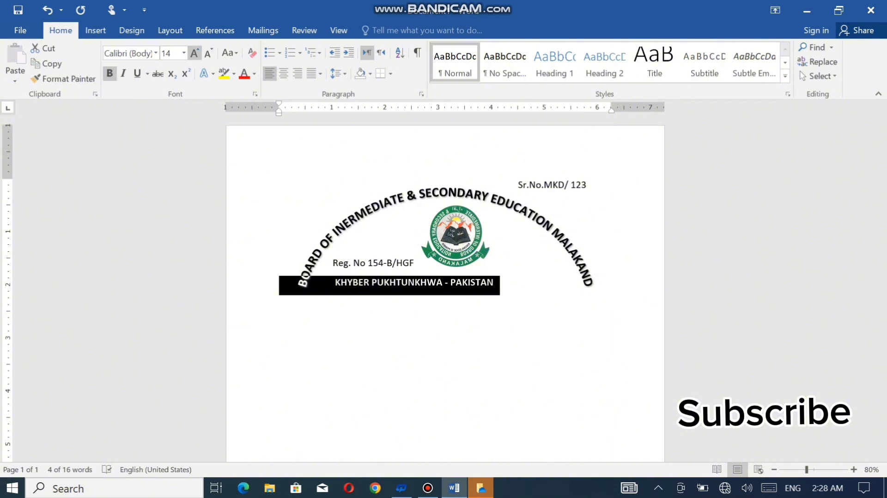
key("ctrl+shift+period")
key("ctrl+shift+period")
key("Left")
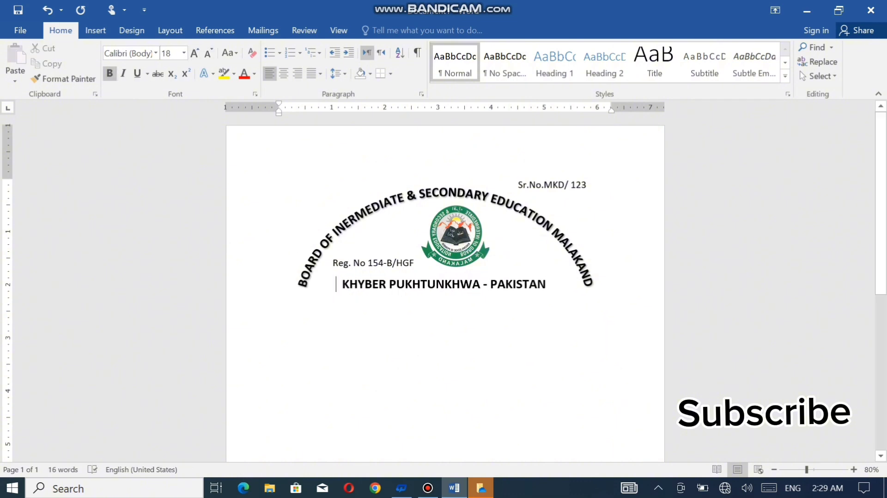
key("End")
key("Return")
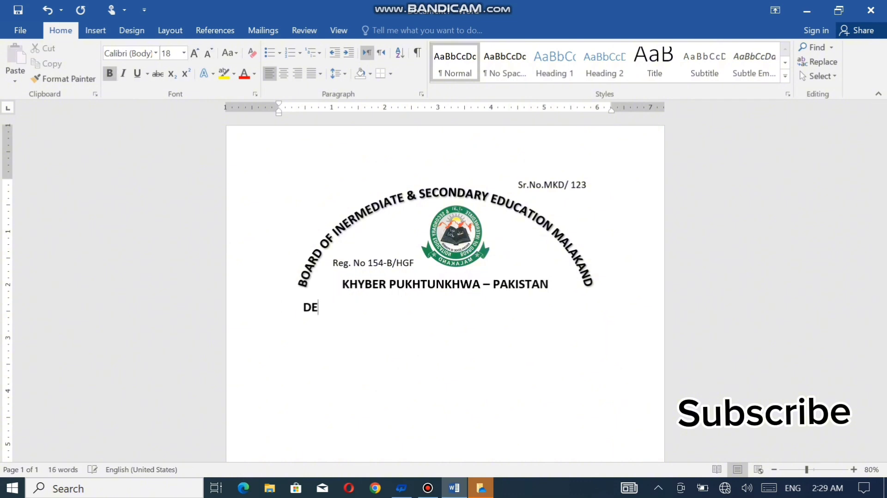
Add a red 20 pt 'DETAILD MARKS & PROVISIONAL CERTIFICATE' heading and start a picture insert below it.
type("TAILD MARKS & PROVISIONAL ")
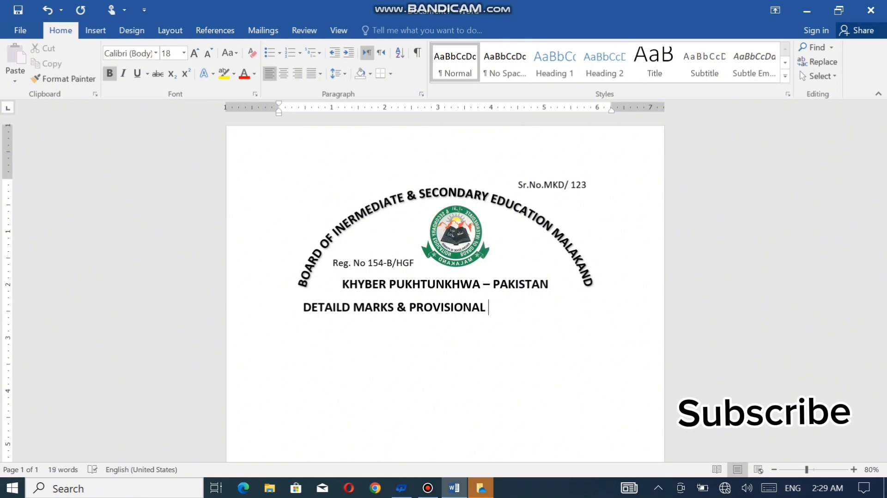
type("CERTIFICATE")
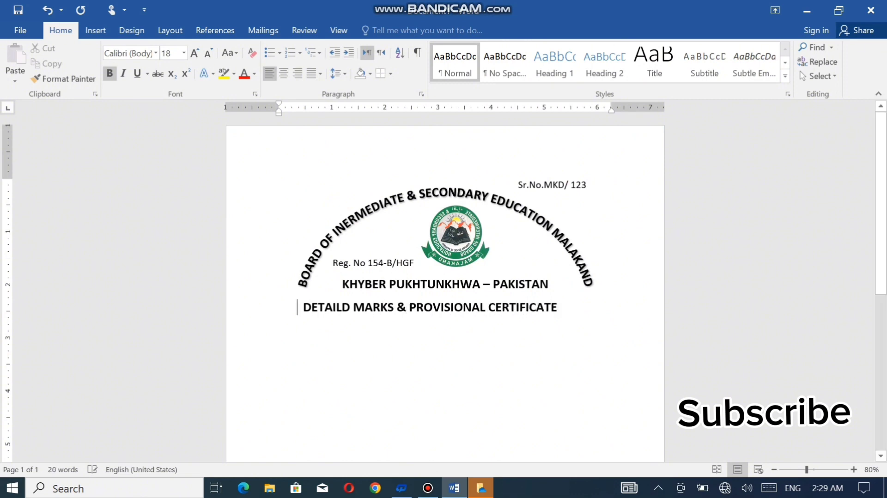
left_click_drag(298, 307, 559, 307)
left_click(195, 53)
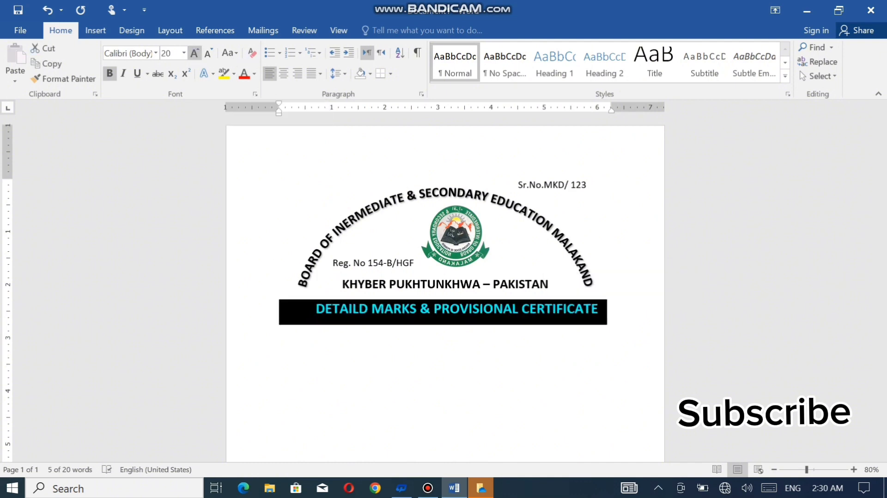
left_click(588, 309)
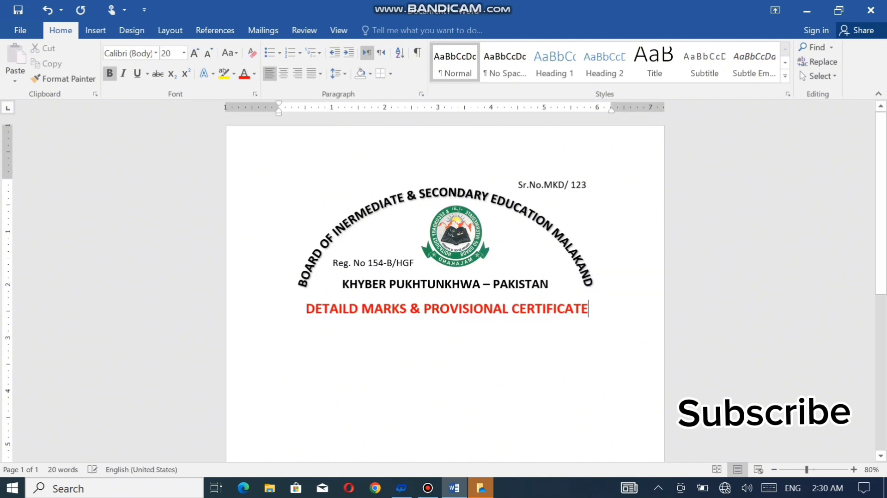
key("Return")
left_click(96, 30)
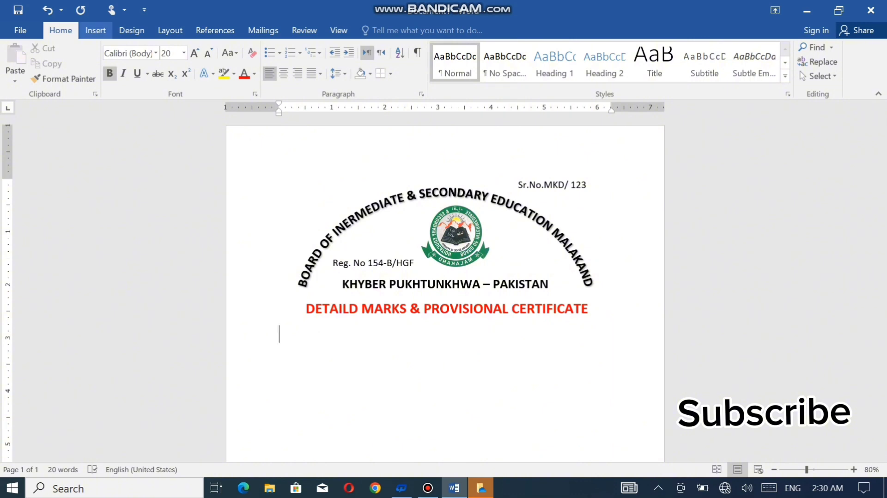
left_click(90, 62)
Insert the student's photo with tight wrapping, placed left just under the red heading.
left_click(396, 120)
left_click(320, 310)
left_click(625, 79)
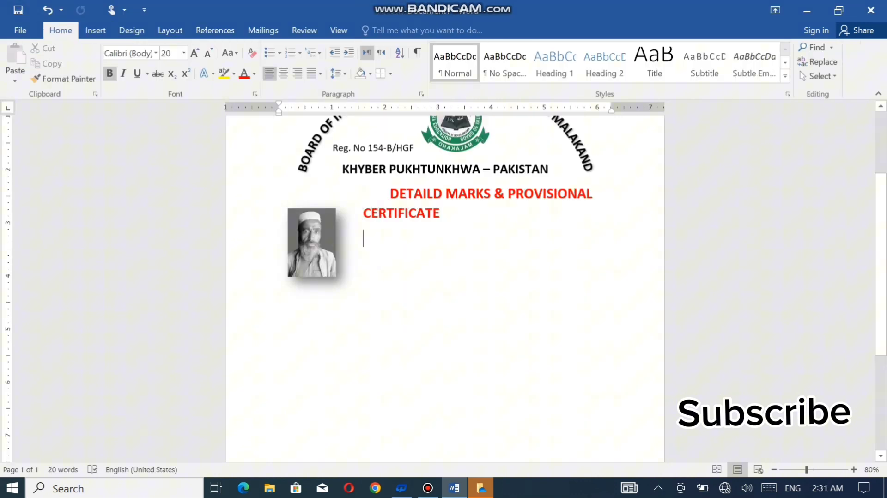
left_click(311, 242)
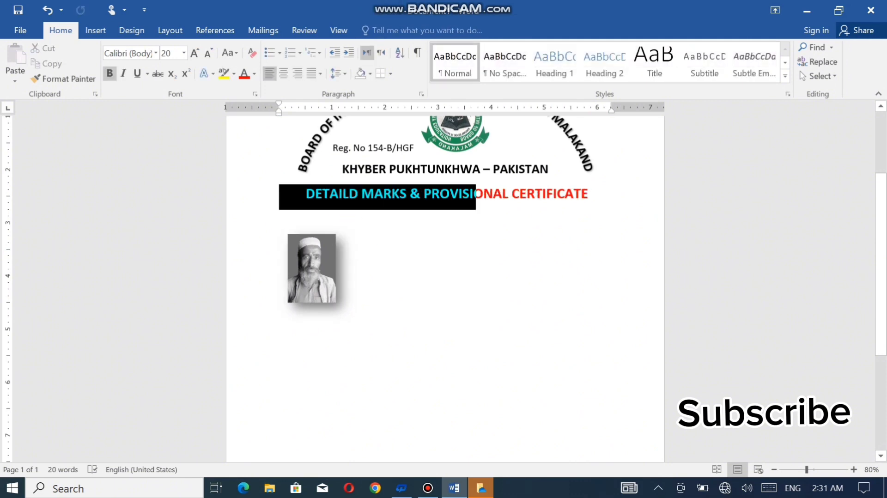
left_click_drag(312, 268, 311, 246)
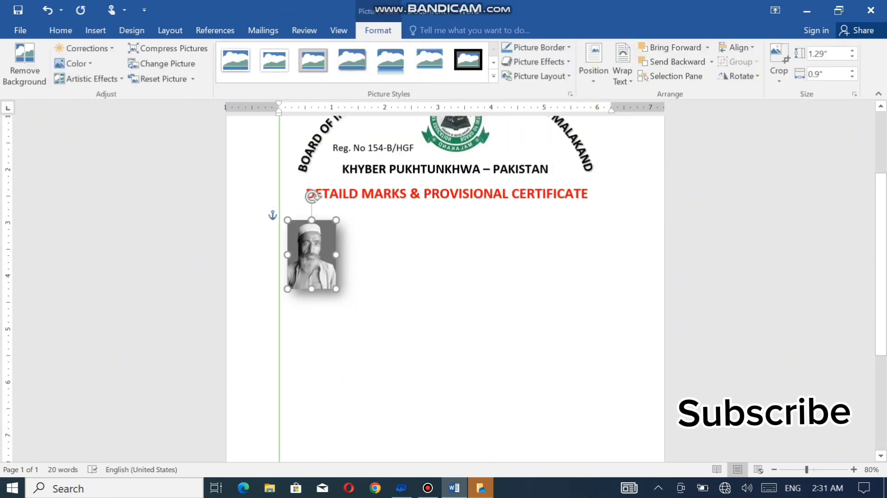
left_click(363, 226)
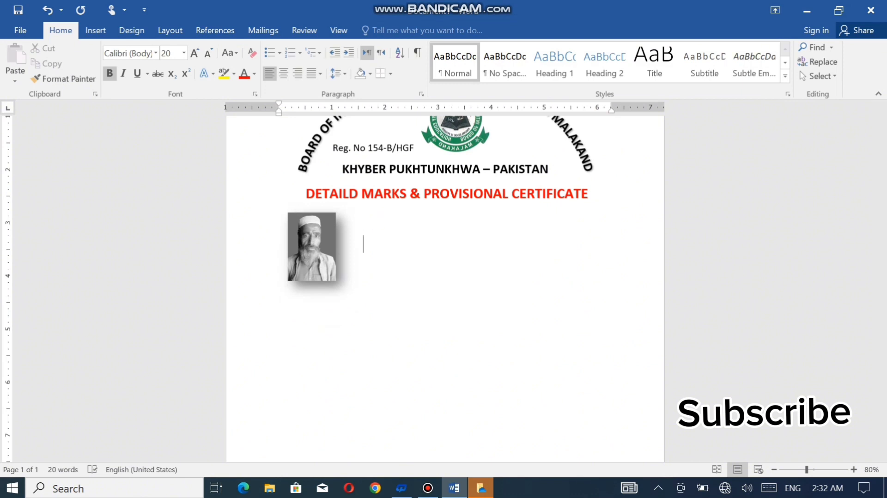
Type a 14 pt 'HIGHER SECINDARY SCHOOL CERTIFICTE EXAMINATION' heading with a rule beneath it.
type("HI")
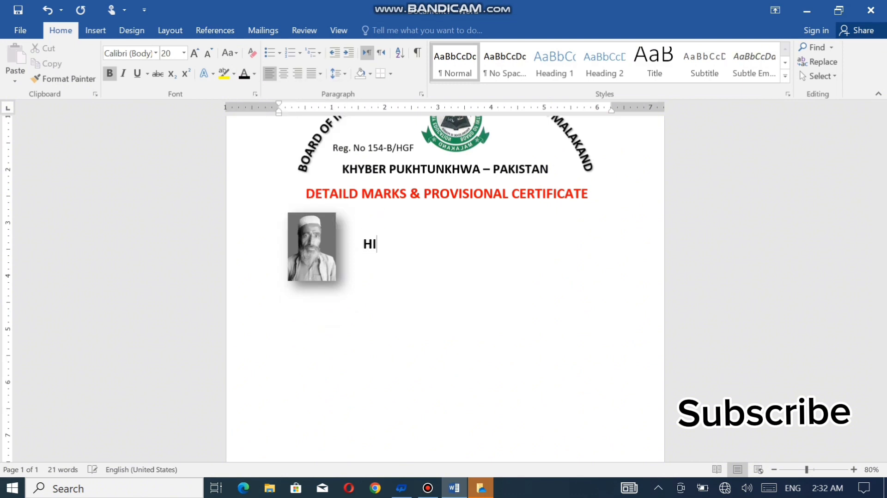
type("GHER SECINDARY SC")
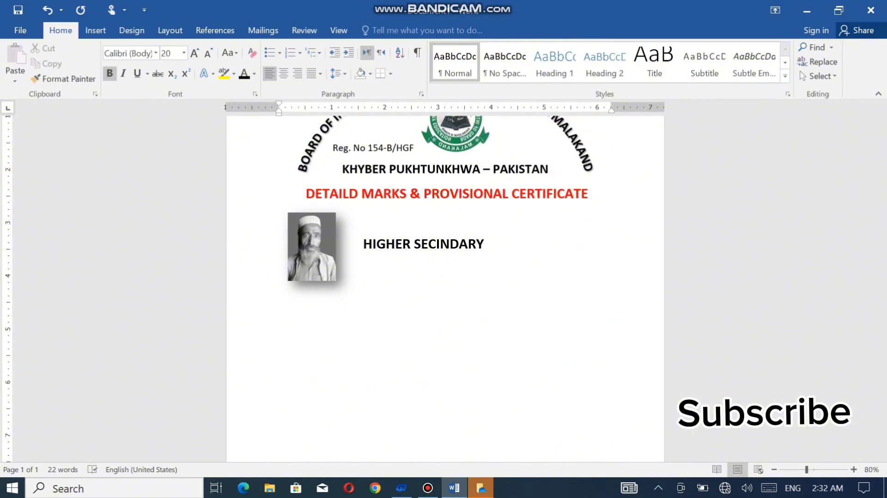
type("HOOL CERTIFICT")
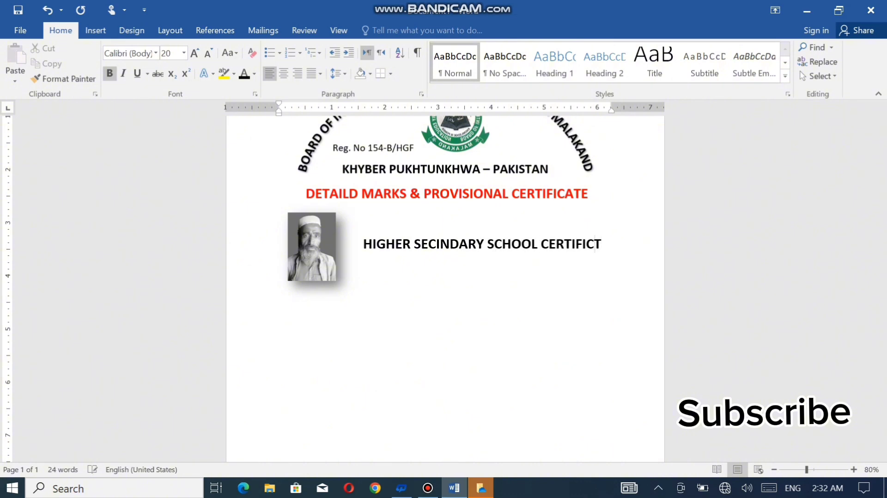
type("E EXAMINA")
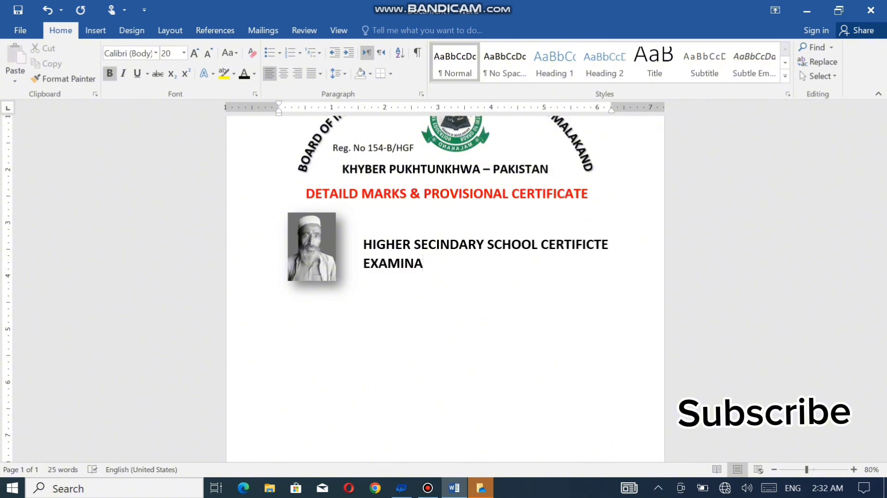
type("TION")
key("ctrl+shift+Up")
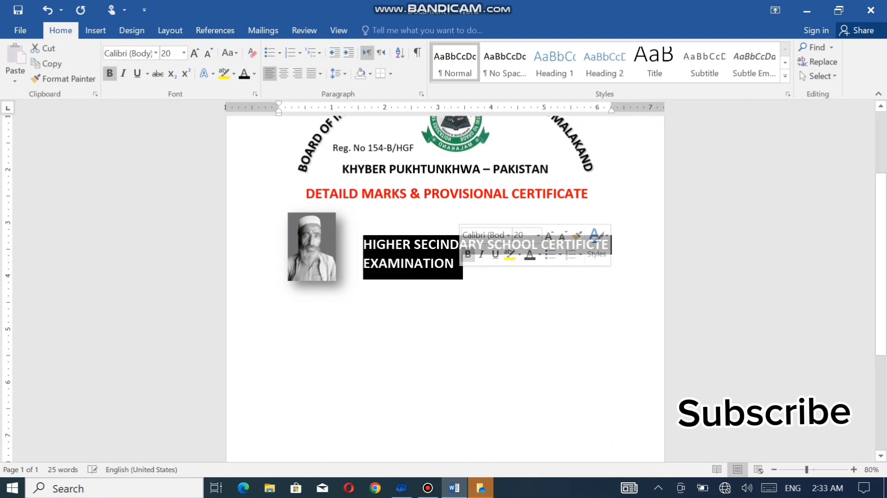
key("ctrl+shift+comma")
key("ctrl+shift+comma")
key("ctrl+shift+comma")
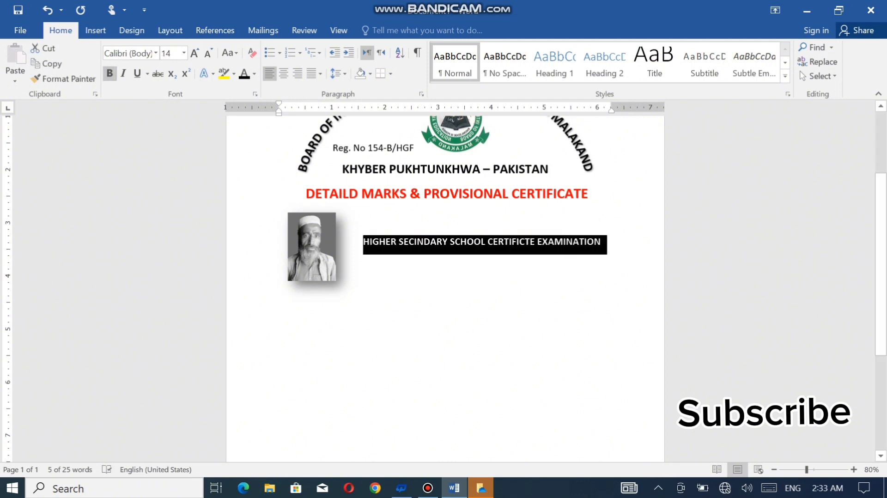
key("Right")
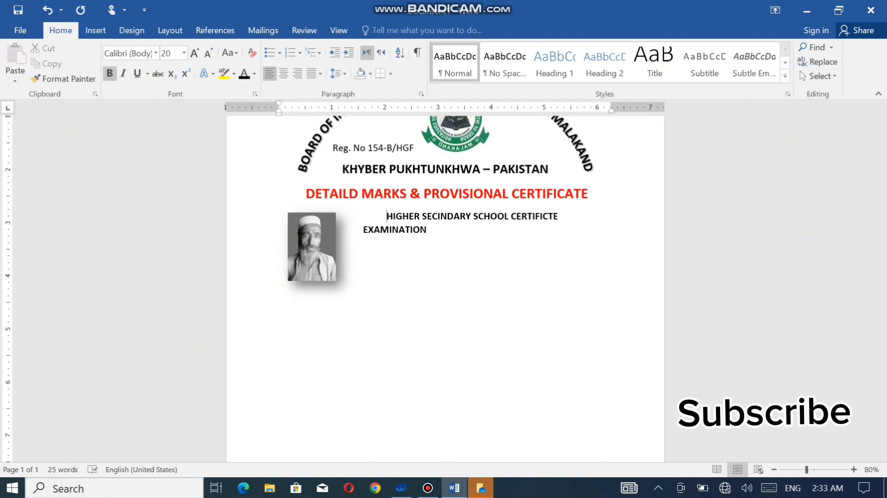
left_click(312, 247)
left_click_drag(312, 246, 290, 246)
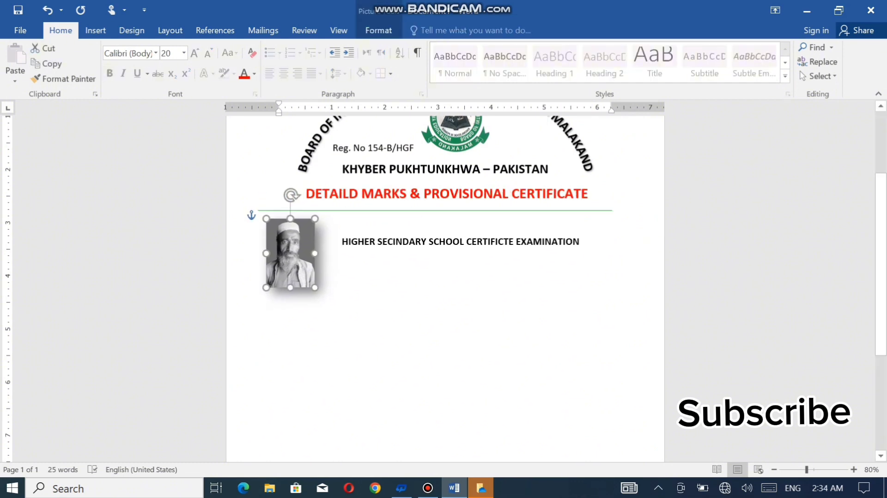
left_click(342, 264)
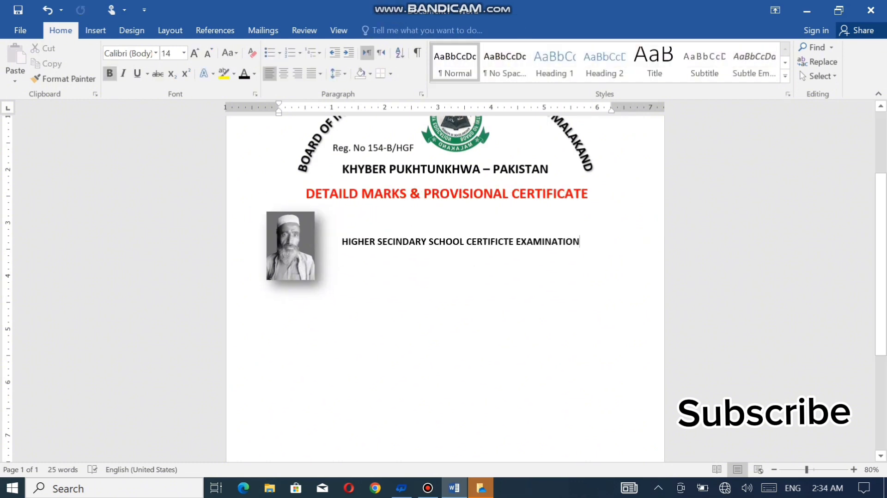
type("---")
key("Return")
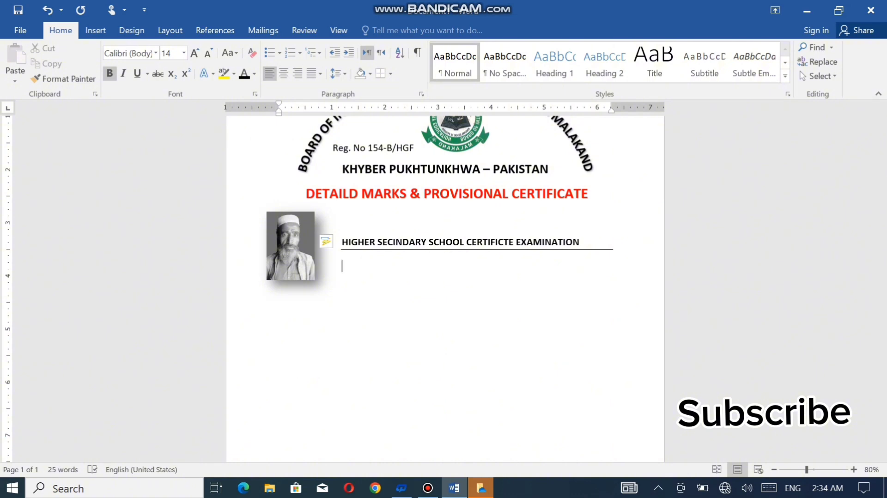
Type 'INTERMEDIATE (SPECIAL PART- II) EXAMINATION' below the heading, fixing the hyphen and spacing.
type("INTERMEDIATE (SPECIAL PART II")
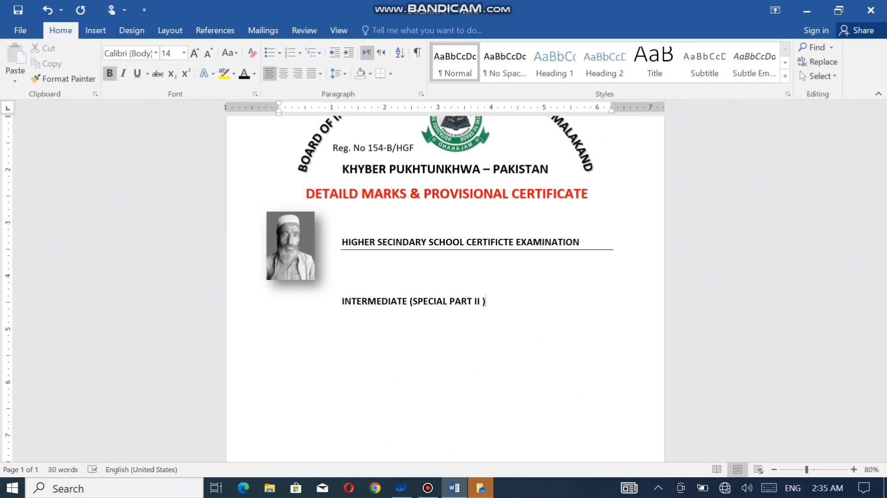
left_click(472, 301)
type("-")
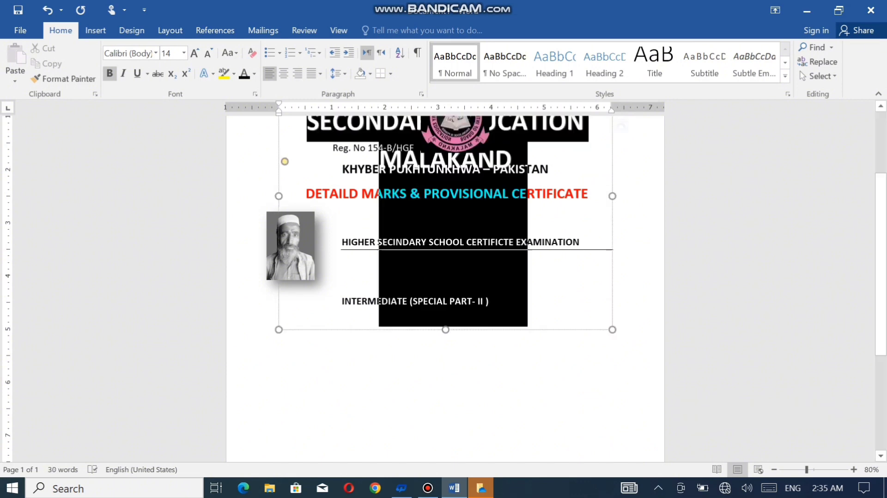
right_click(480, 301)
left_click(409, 316)
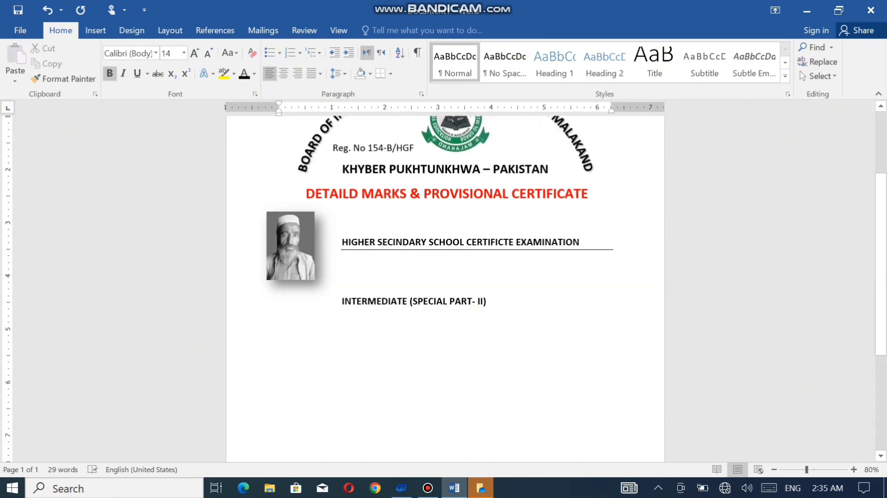
type(" EXAMINATION")
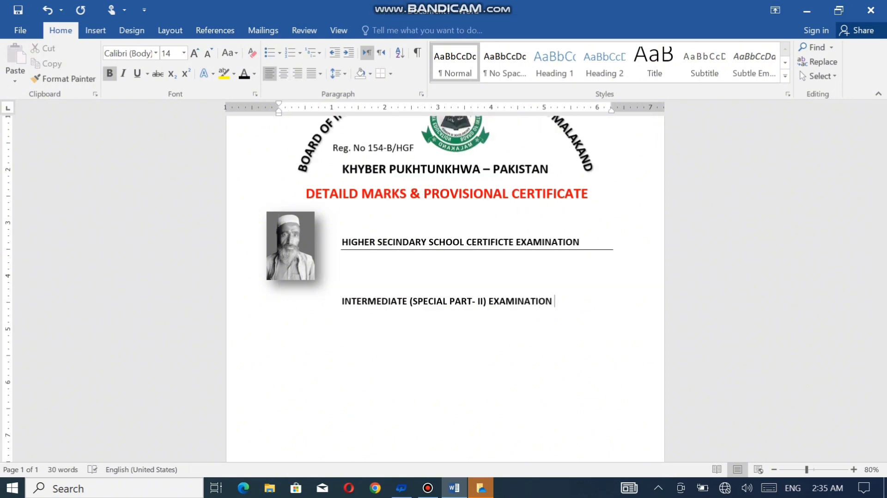
Insert a plain black WordArt box reading 'Roll No:_________'.
left_click(95, 30)
left_click(691, 62)
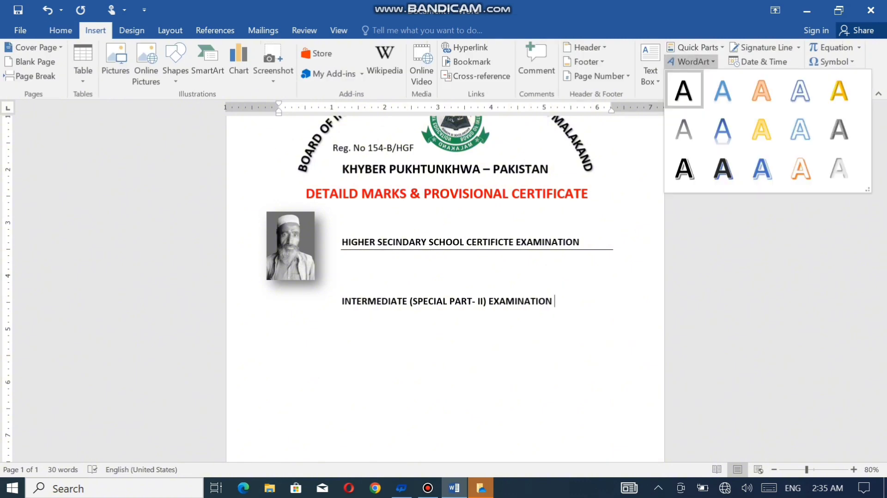
left_click(684, 90)
key("BackSpace")
key("BackSpace")
key("BackSpace")
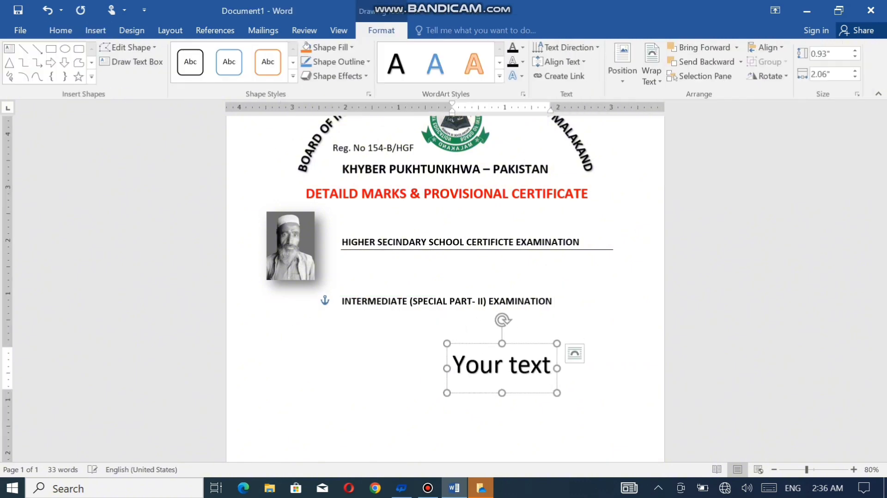
key("BackSpace")
key("BackSpace")
key("BackSpace")
type("Roll")
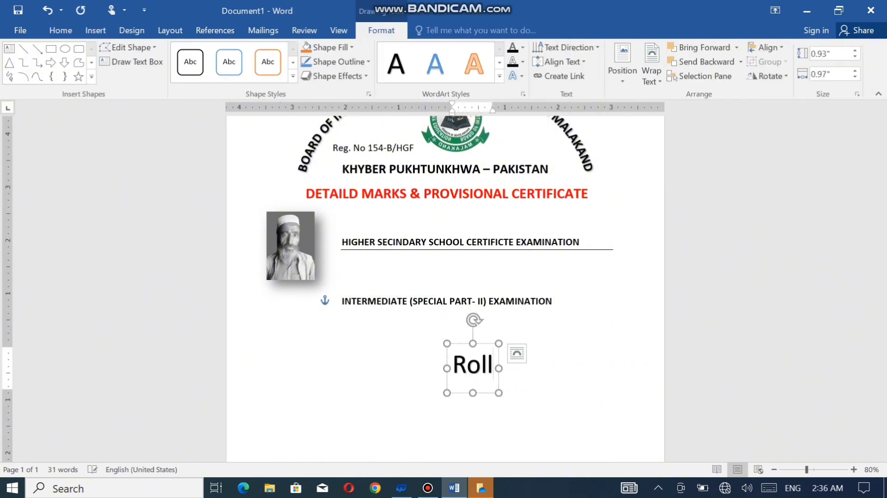
type(" No :")
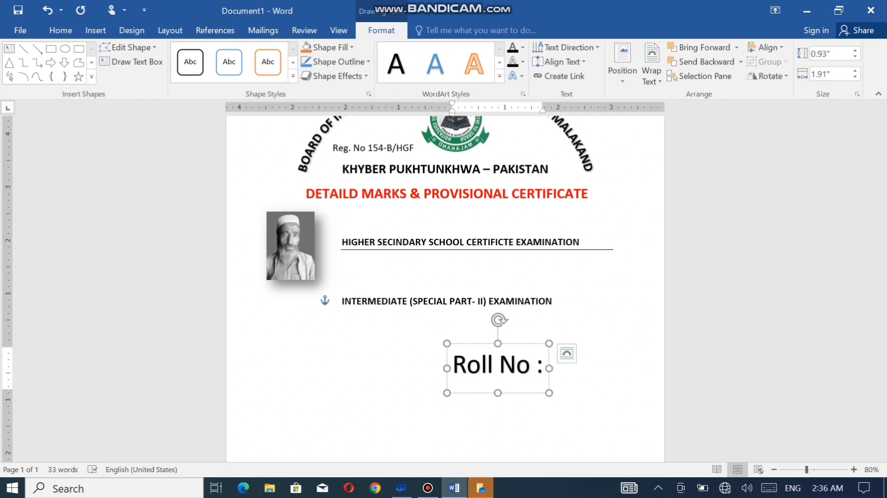
type("_________")
key("Return")
right_click(515, 365)
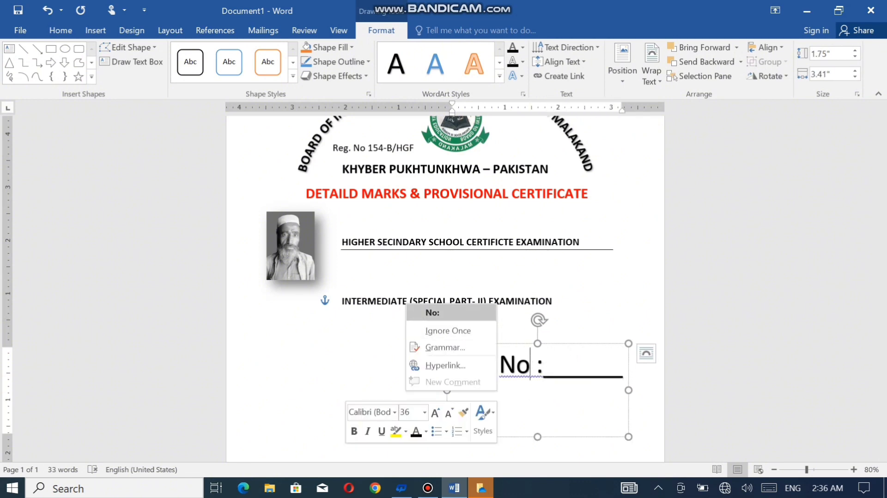
left_click(432, 313)
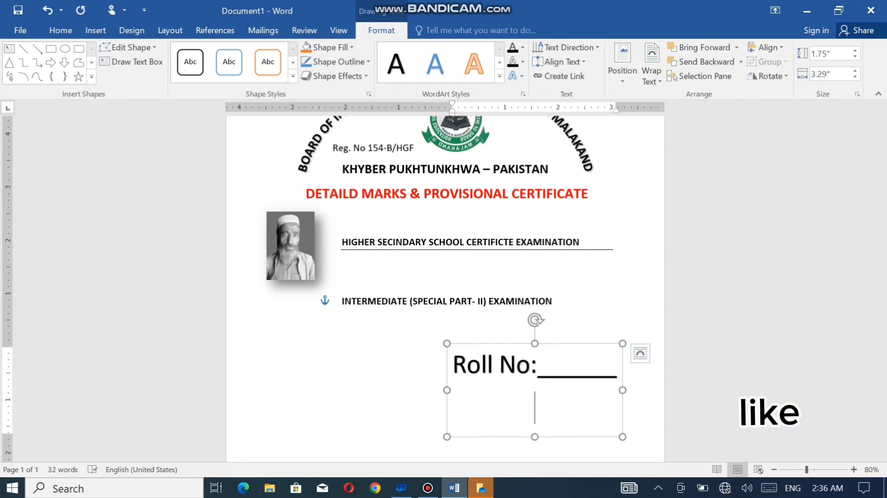
Add a 'Group: ______' line beneath Roll No in the box.
type("Group")
key("BackSpace")
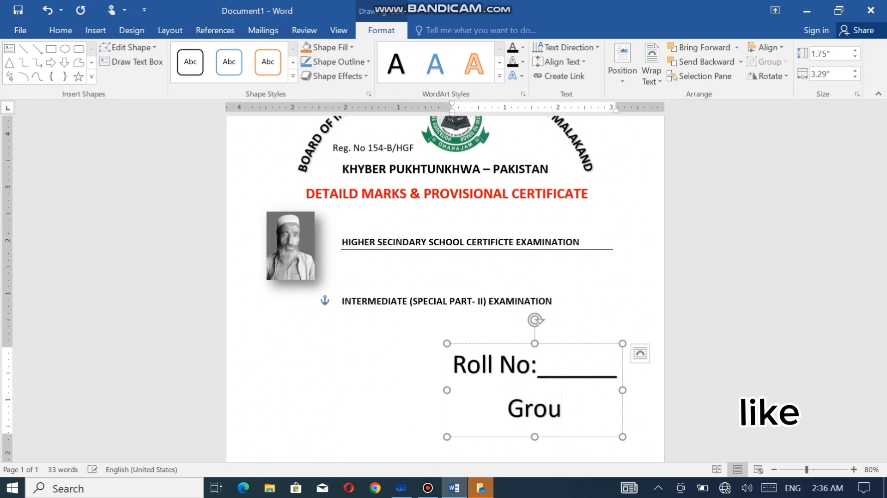
key("BackSpace")
key("BackSpace")
key("BackSpace")
left_click(530, 365)
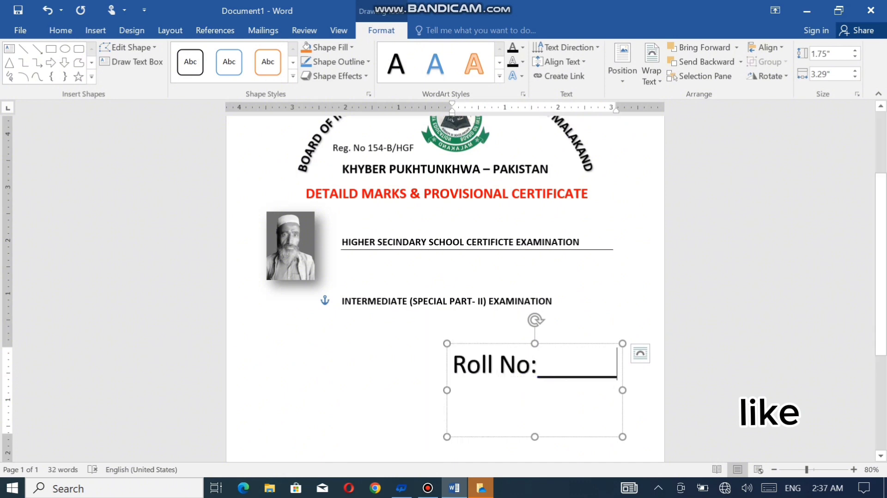
key("Return")
left_click(535, 365)
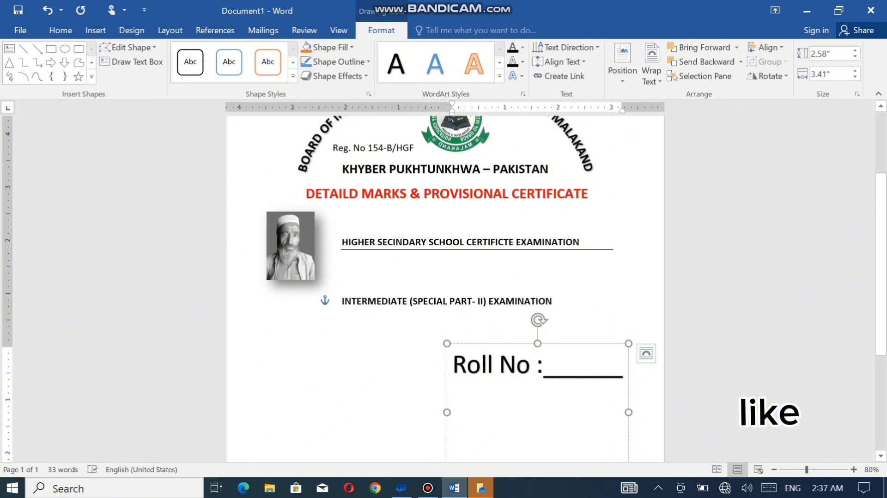
scroll(548, 332, "down", 3)
key("ctrl+z")
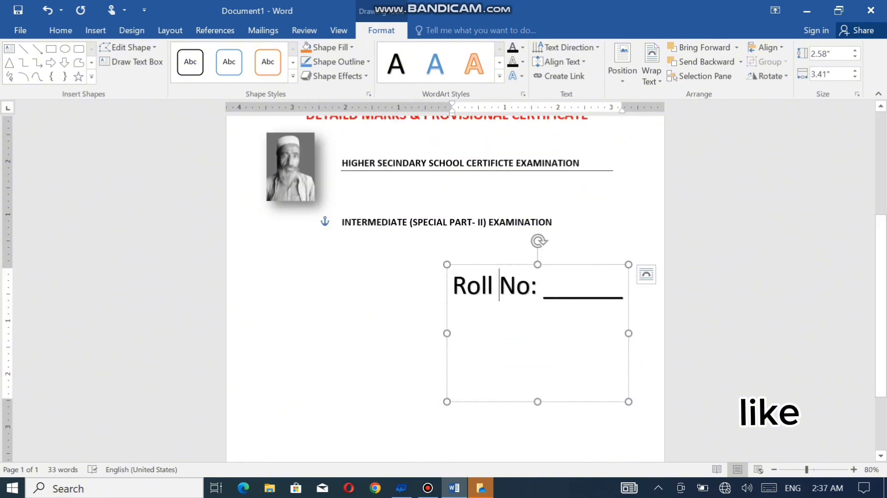
key("Return")
type("Group")
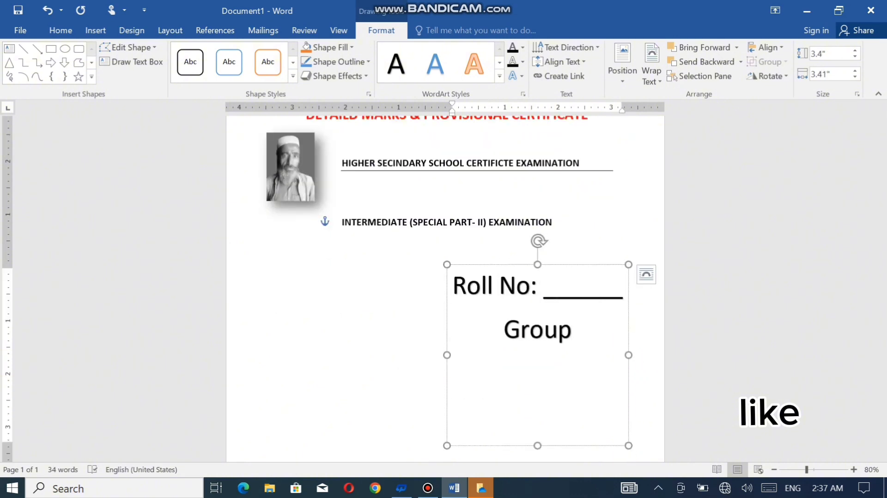
key("shift+Left")
type(": ")
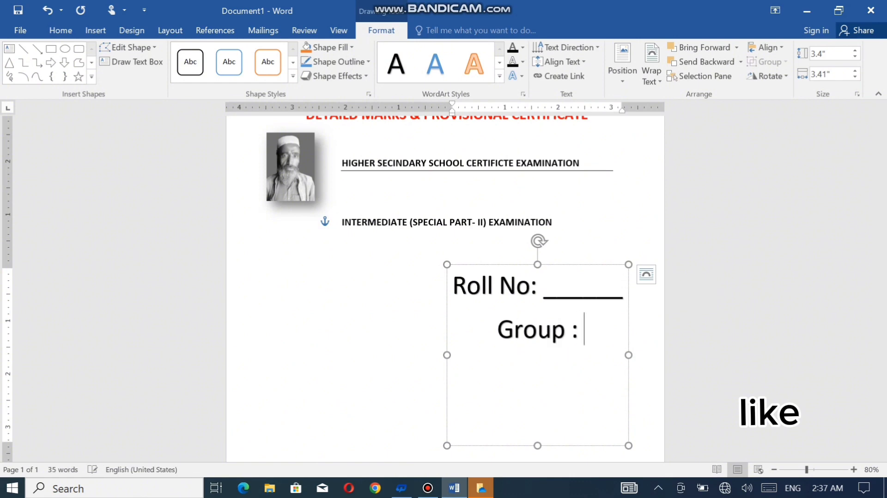
type("_______")
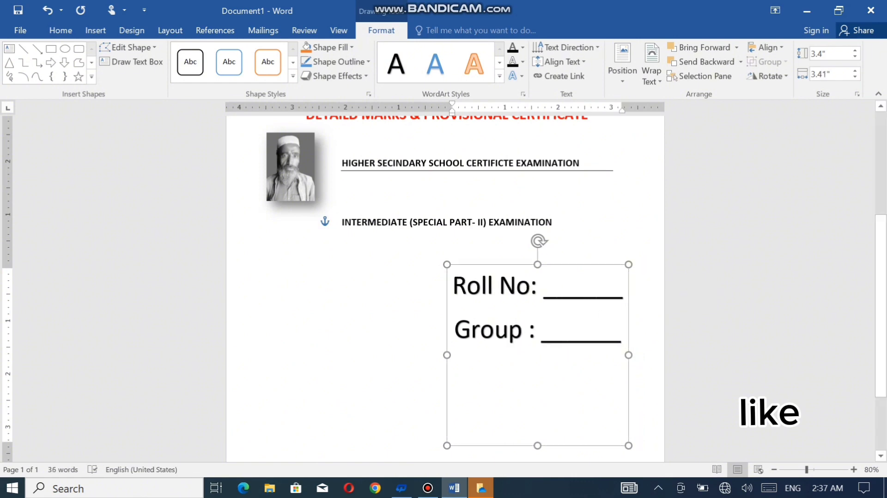
Fit the box to its two lines, remove the space before Group's colon, and move it up right.
left_click_drag(537, 445, 538, 364)
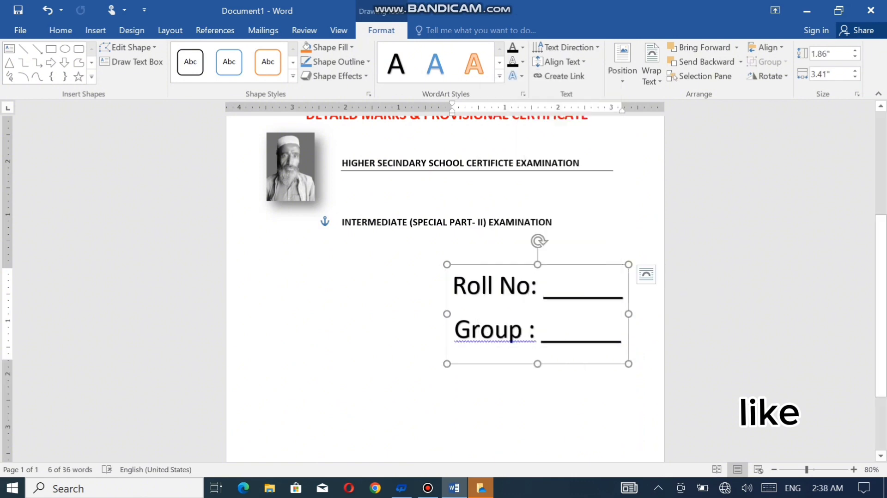
right_click(476, 332)
key("Escape")
left_click_drag(537, 364, 537, 395)
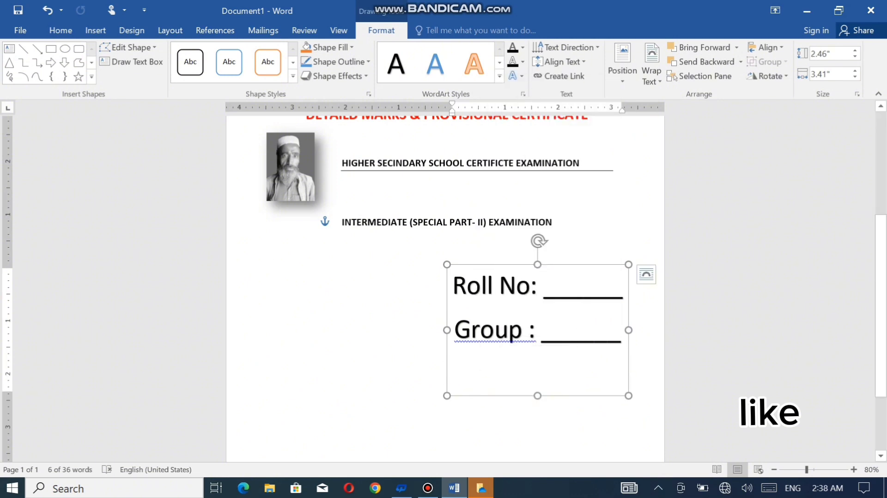
right_click(476, 331)
left_click(396, 365)
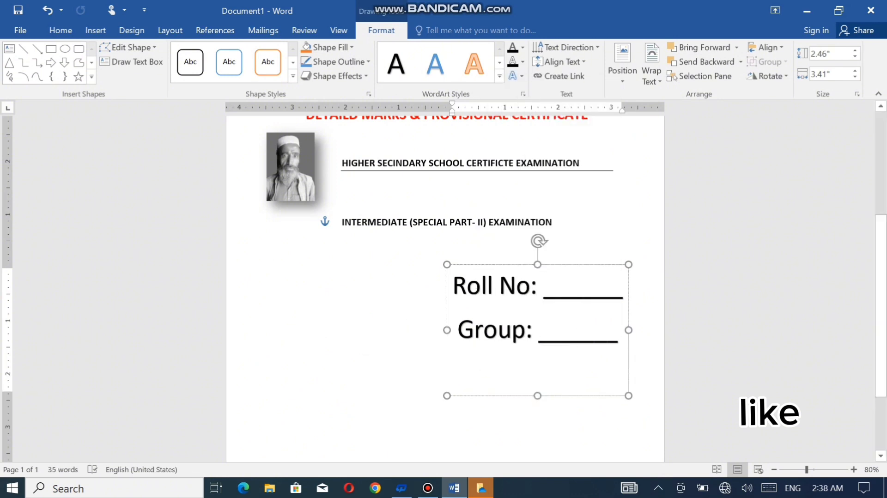
left_click_drag(537, 396, 537, 362)
mouse_move(508, 265)
left_mouse_down()
mouse_move(543, 216)
mouse_move(545, 184)
left_mouse_up()
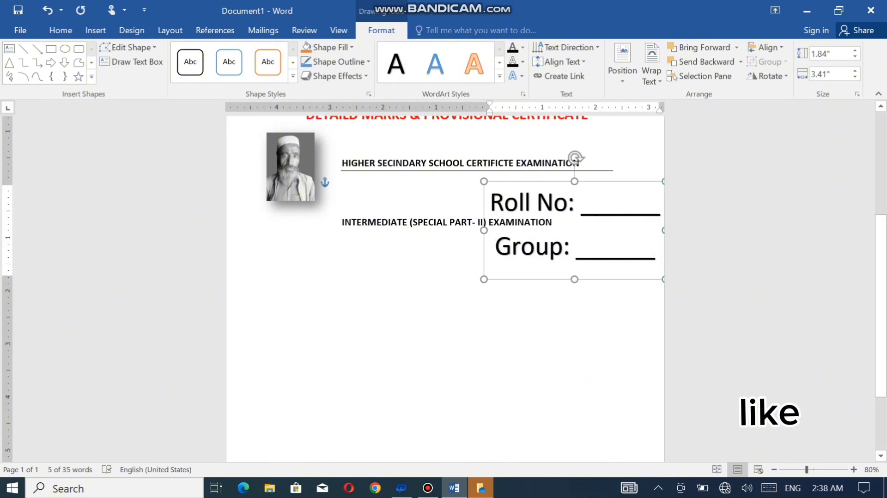
left_click(342, 184)
key("Return")
key("Return")
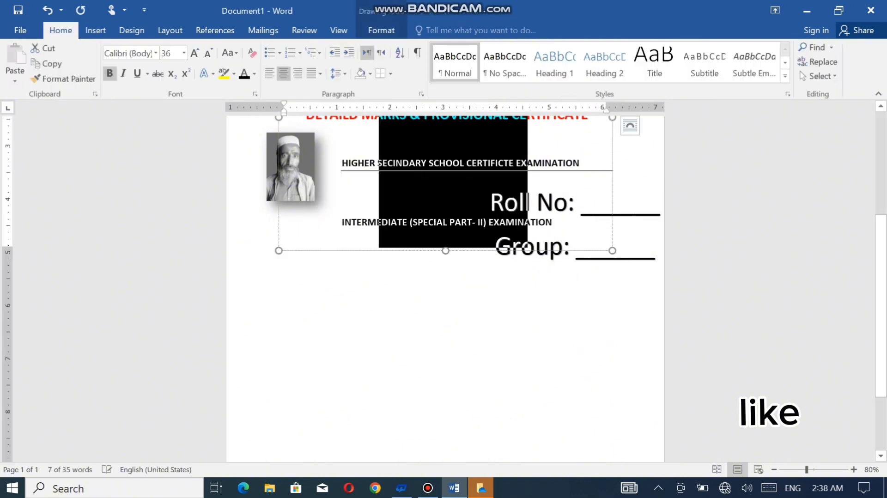
left_click(436, 222)
key("BackSpace")
key("BackSpace")
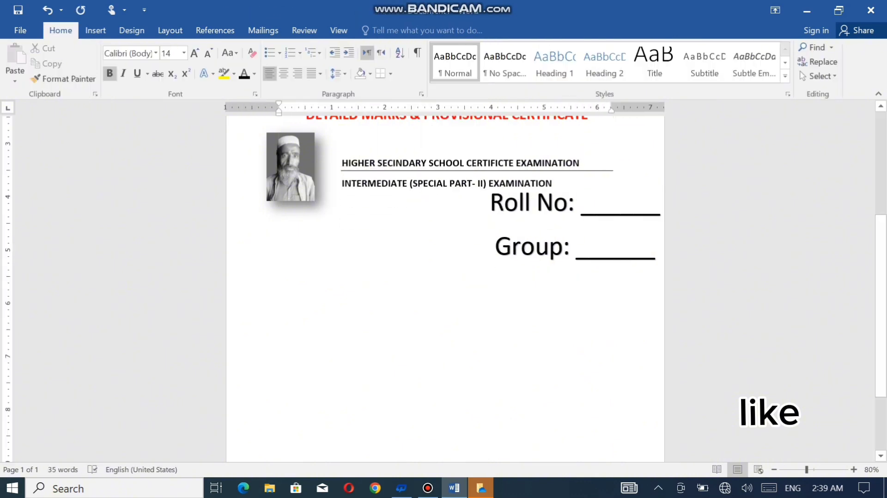
Reduce the Roll No and Group text size and settle the box beside the INTERMEDIATE line.
left_click(575, 158)
key("ctrl+a")
key("ctrl+shift+comma")
key("ctrl+shift+comma")
key("ctrl+shift+comma")
key("ctrl+shift+comma")
key("ctrl+shift+comma")
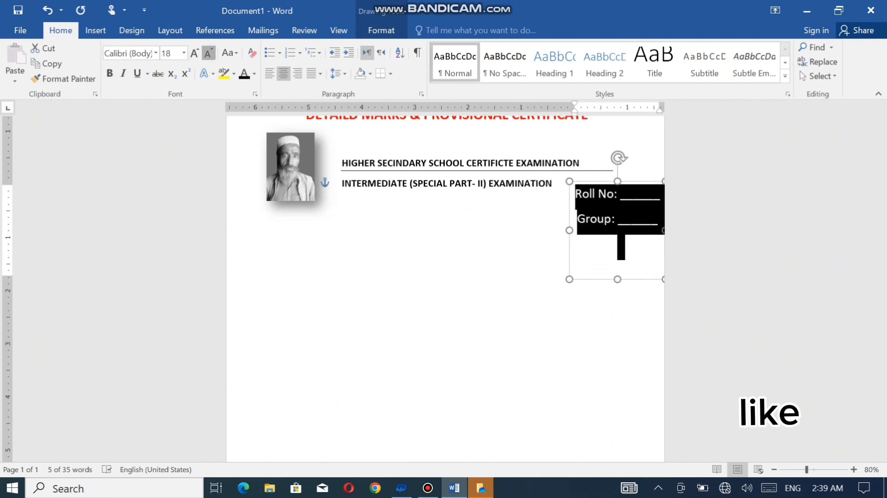
key("ctrl+shift+comma")
key("ctrl+shift+comma")
left_click(557, 184)
key("Return")
key("Return")
left_click(626, 279)
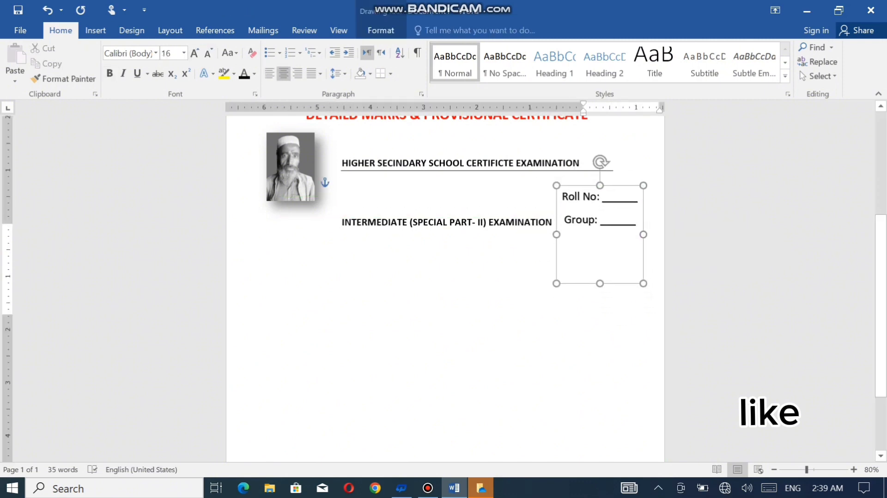
left_click_drag(625, 279, 599, 246)
key("ctrl+z")
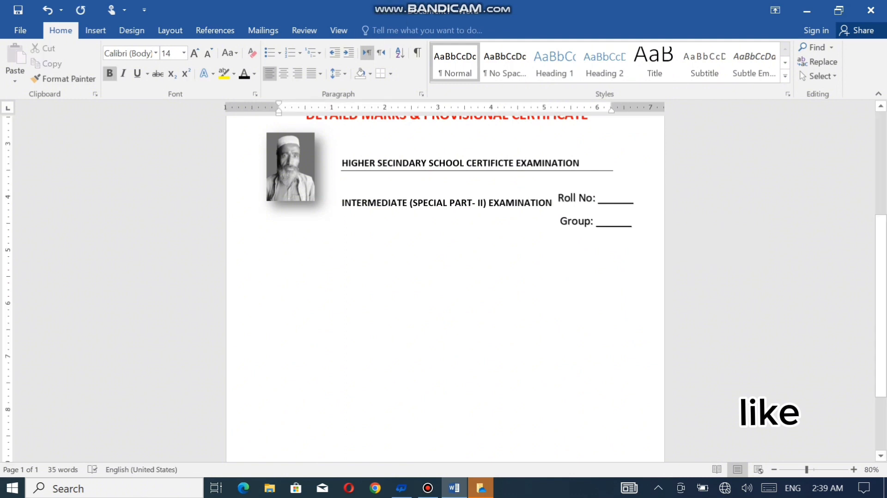
key("ctrl+z")
left_click(342, 222)
type("Name :")
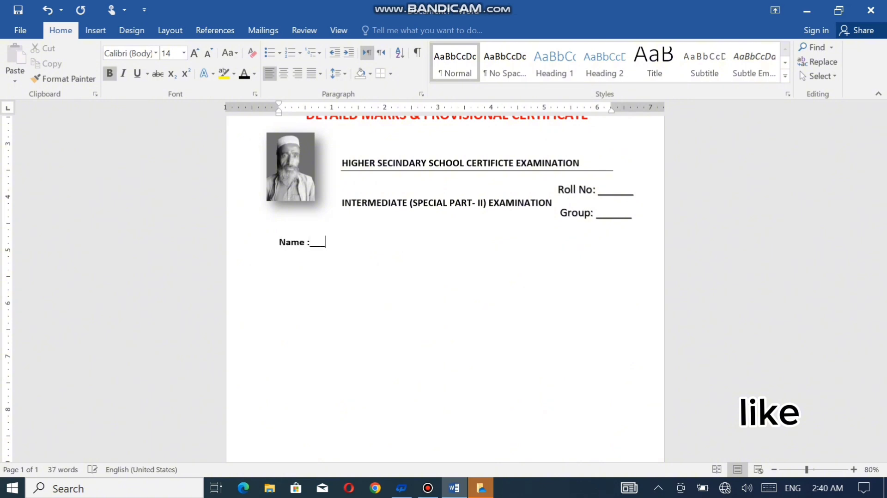
Add underscore blanks after Name and a 'son: ________' blank field.
type("___________________ son")
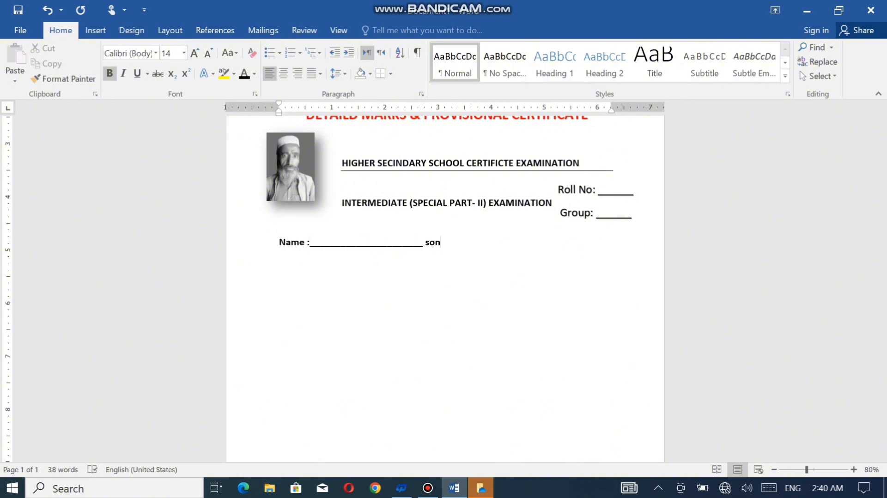
type(":")
type(" _________________________")
key("Return")
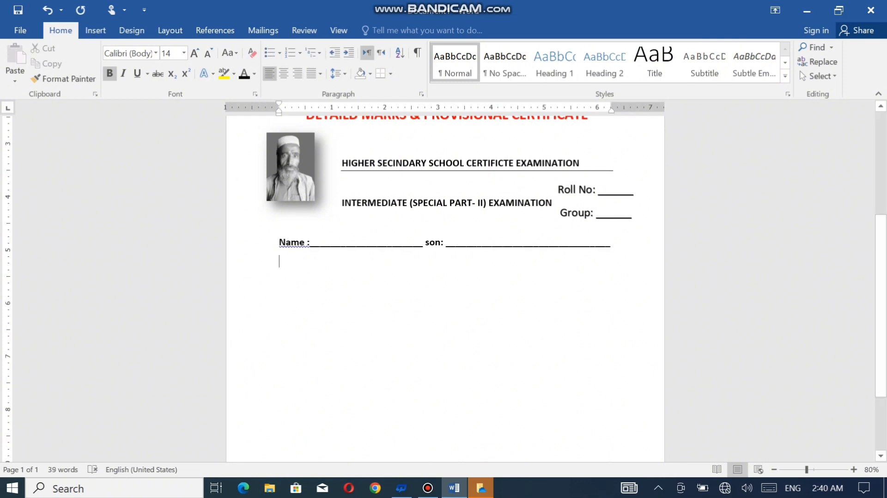
left_click(596, 254)
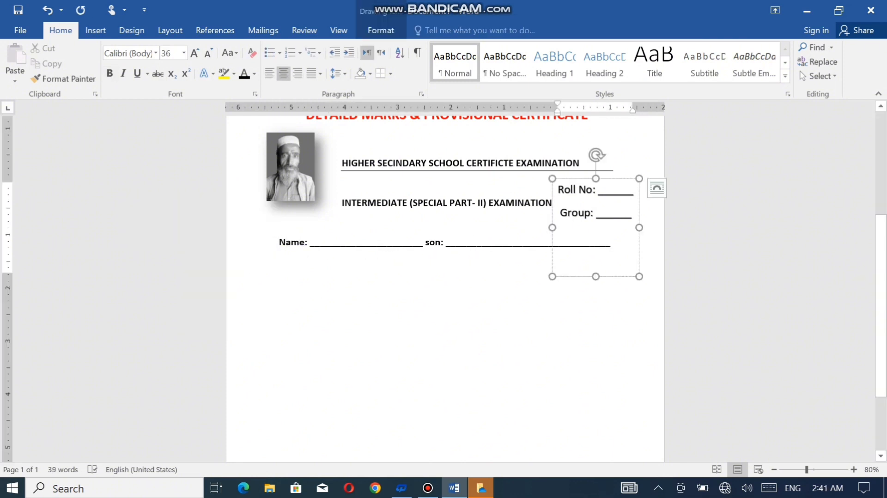
left_click(280, 261)
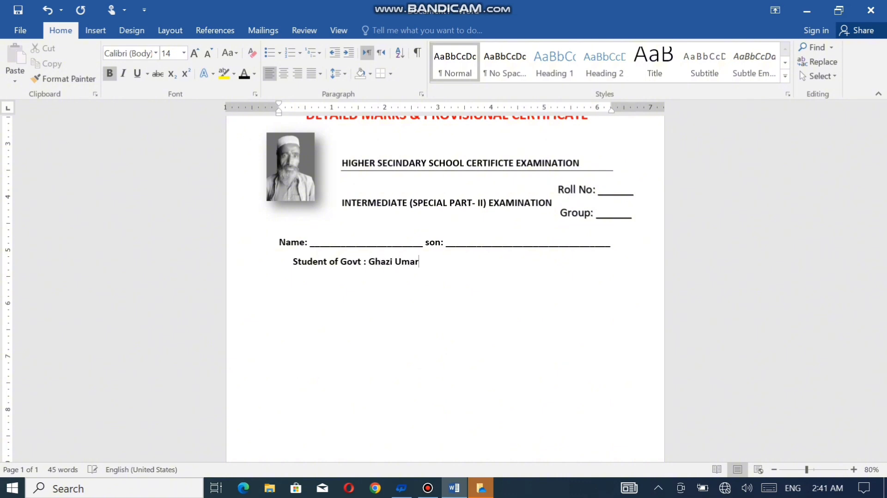
Type the 'Student of Govt: Ghazi Umara khan Degree college Samerbagh Dir (L)' line with a rule beneath.
type("een")
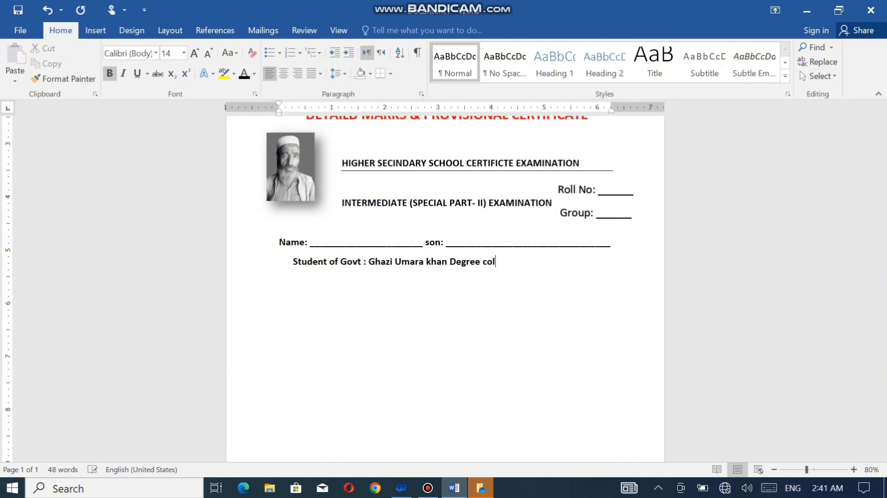
type("h")
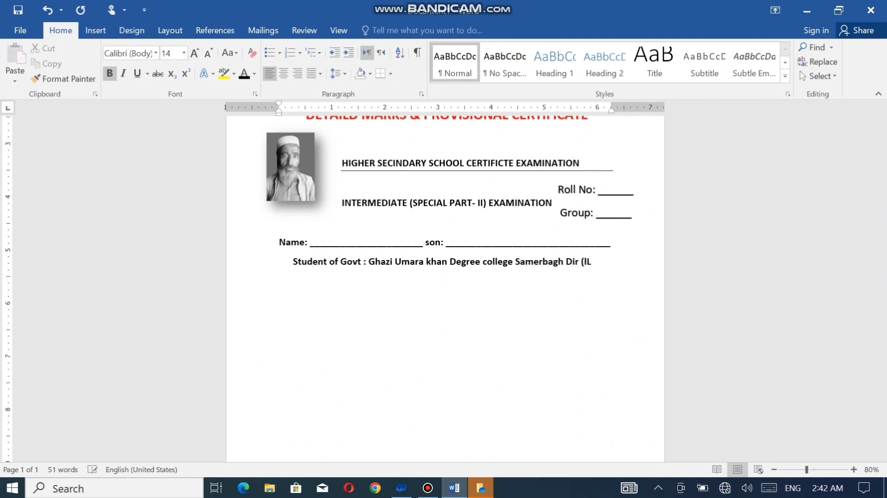
left_click(368, 262)
key("BackSpace")
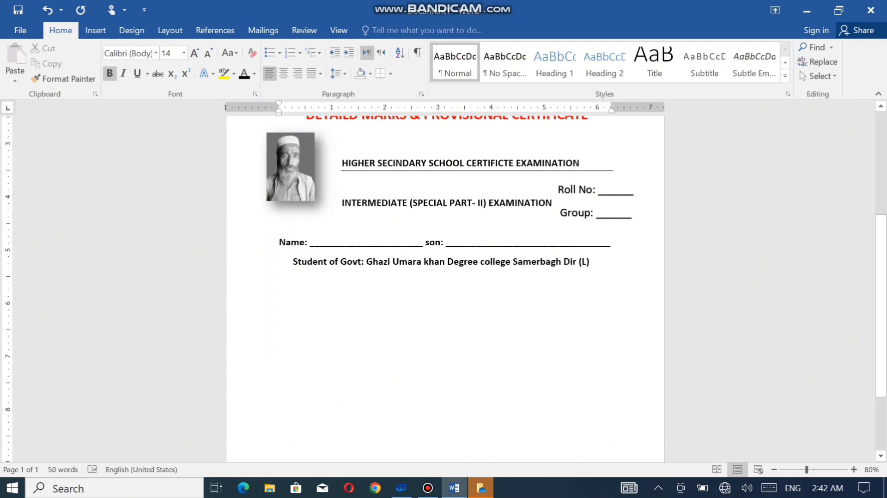
left_click(596, 277)
left_click(382, 30)
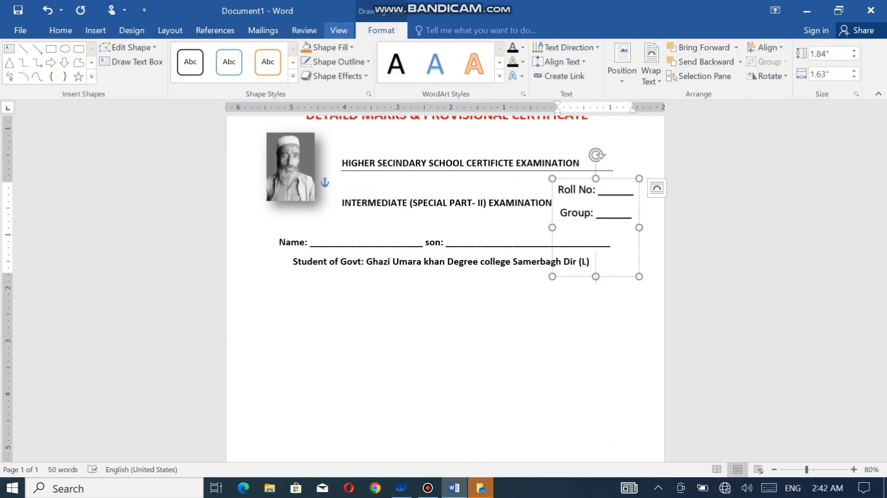
left_click(325, 47)
key("Escape")
left_click(279, 281)
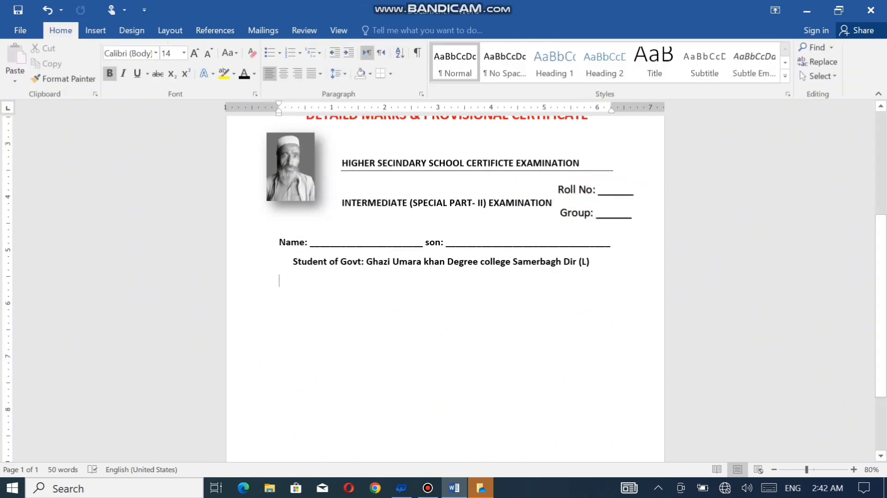
type("---")
key("Return")
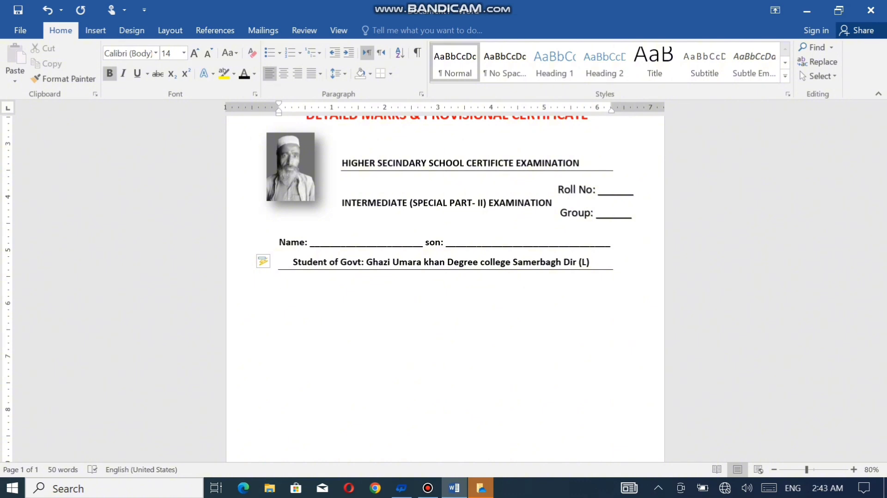
Keep the rule under the college line and type the closing sentence about marks secured in the higher secondary school certificate.
key("ctrl+z")
key("ctrl+y")
type("has secured t")
type("he  marks")
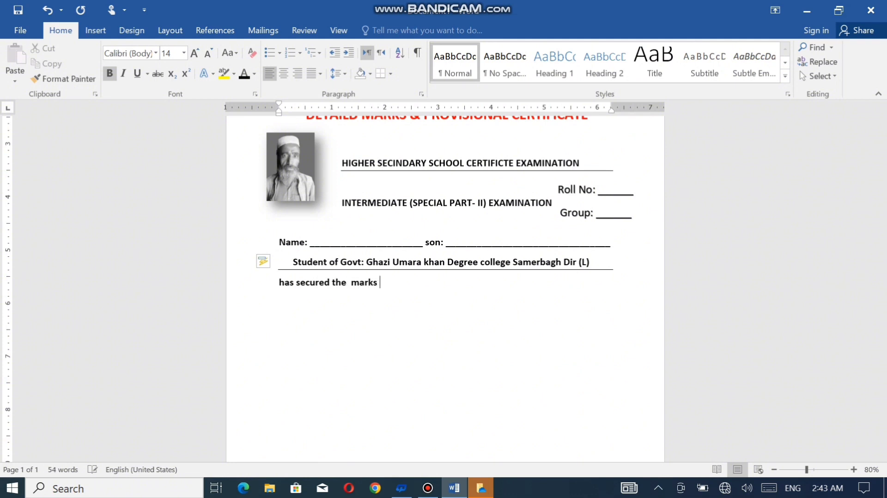
type(" show ")
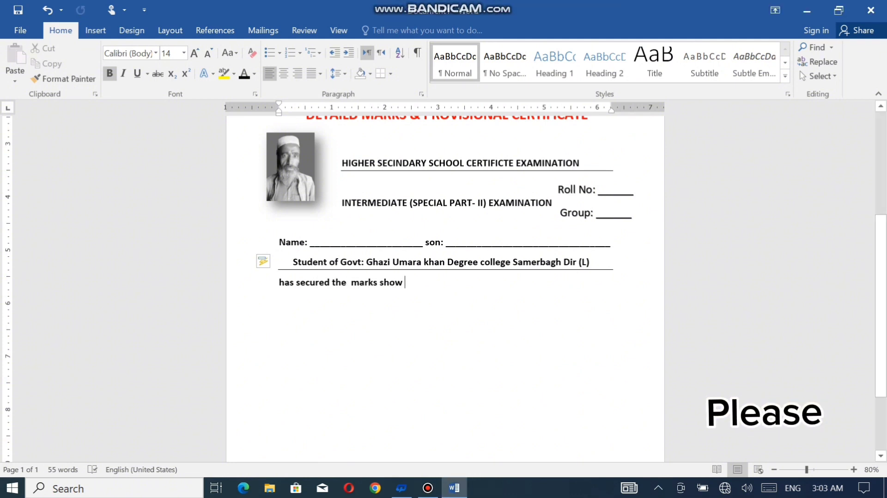
type("against")
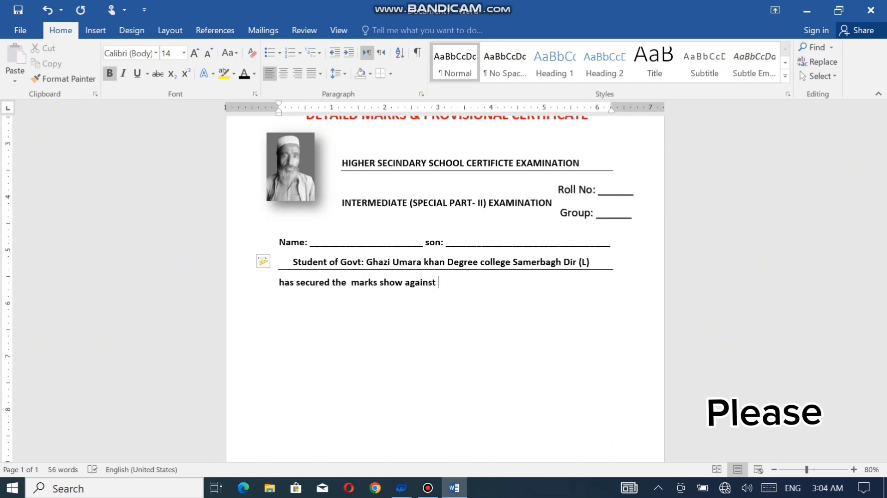
type(" each subjec")
type("t in the higher ")
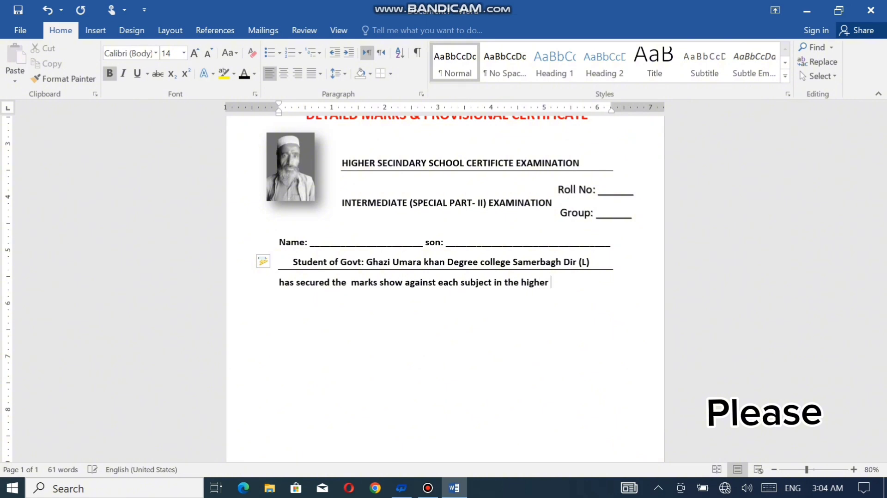
type("secondary school")
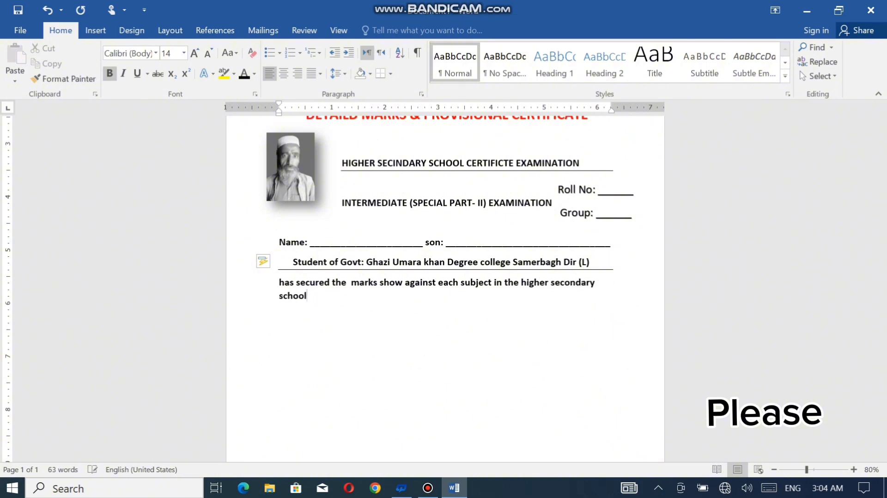
type(" Certificate ")
type("Exami")
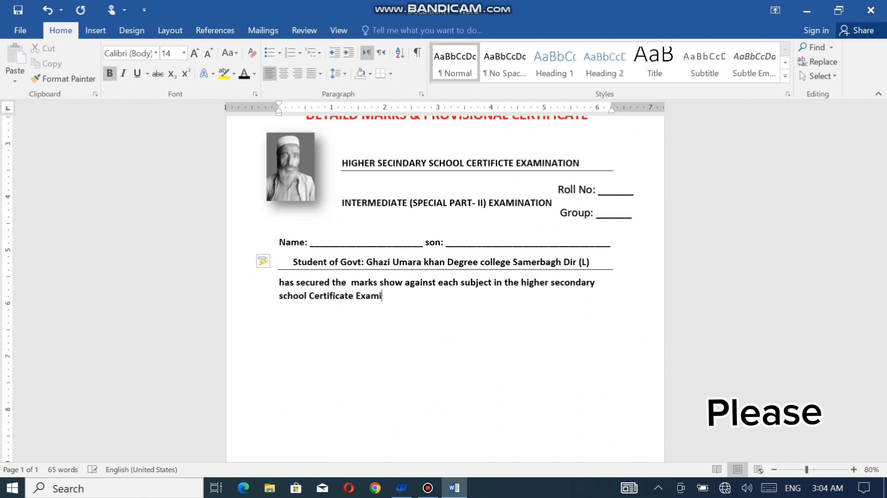
type("nation held in")
type(" the month  O")
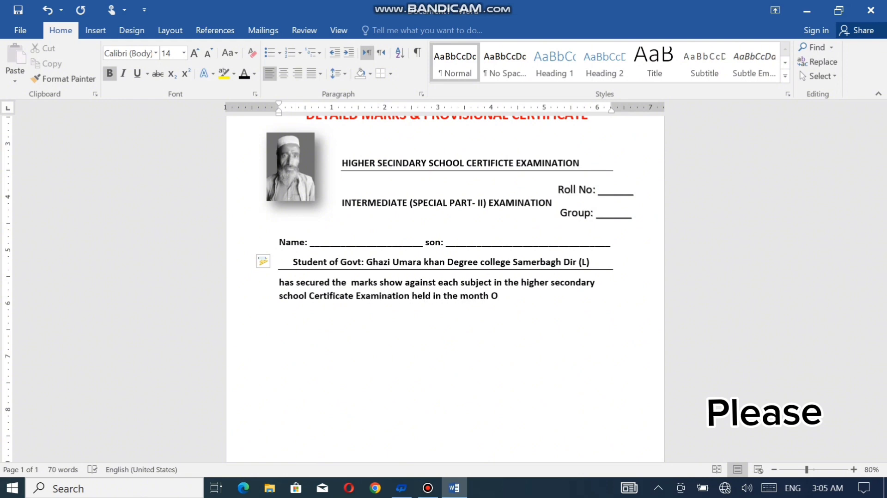
type("ctober")
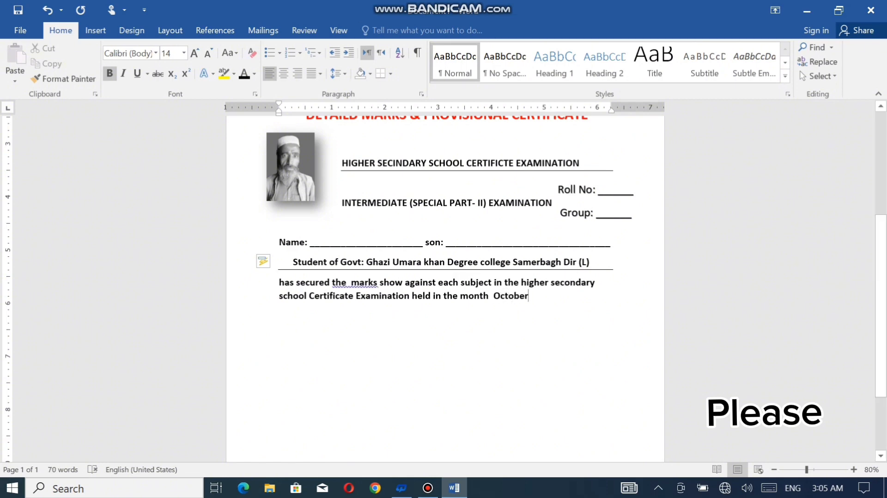
Fix the doubled spaces in the closing sentence using the grammar suggestions.
right_click(351, 282)
left_click(277, 299)
right_click(462, 296)
left_click(388, 308)
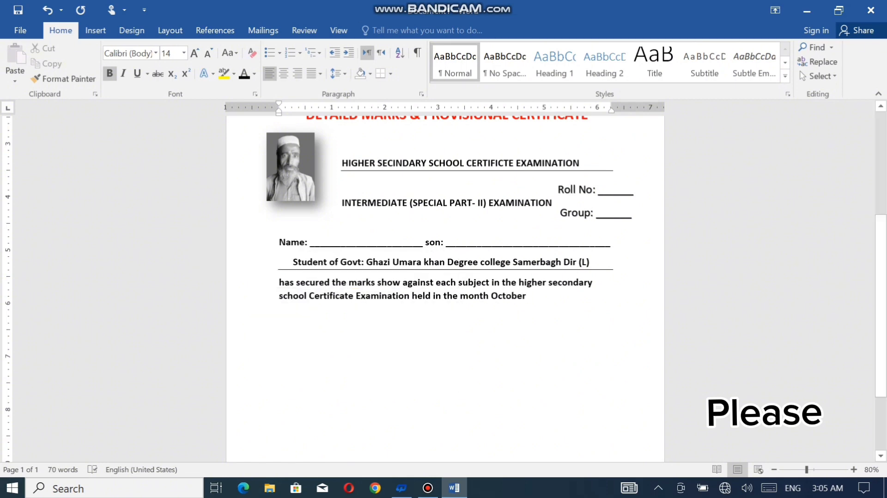
Underline the month October and move to the empty line below the sentence.
left_click_drag(462, 296, 511, 296)
left_click(508, 296)
double_click(508, 295)
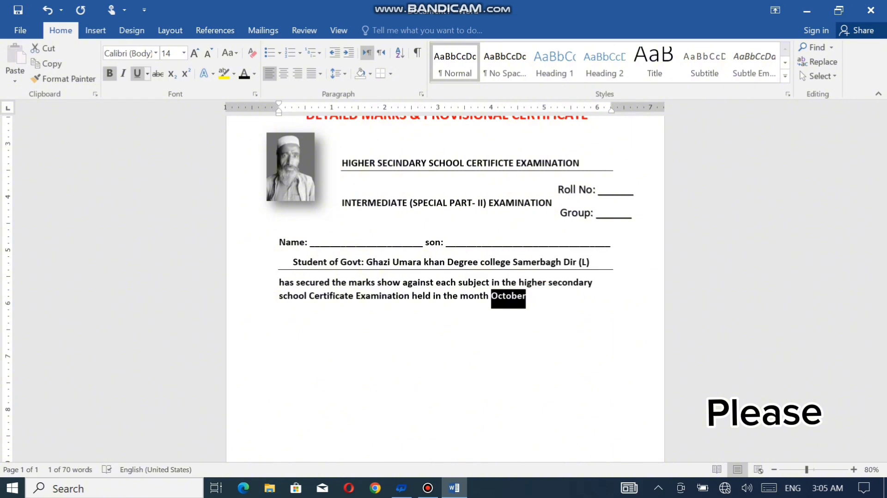
left_click(279, 315)
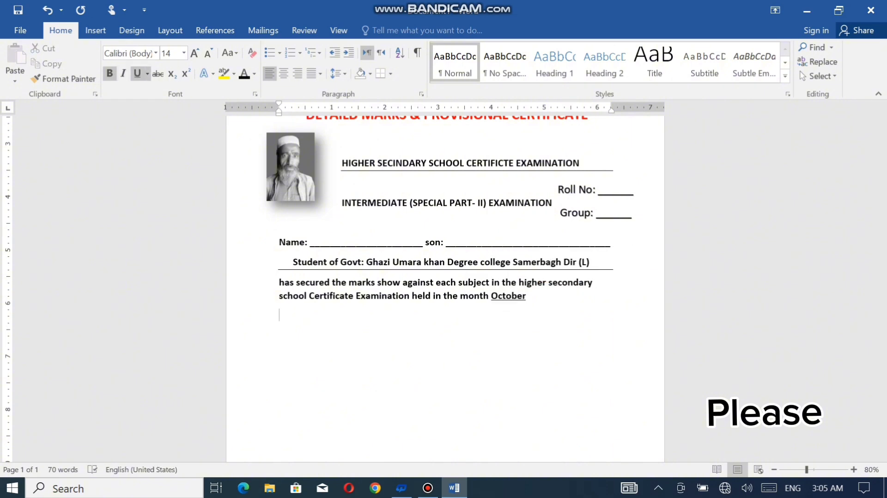
scroll(445, 287, "down", 3)
scroll(445, 286, "up", 10)
scroll(445, 286, "down", 8)
scroll(444, 286, "down", 1)
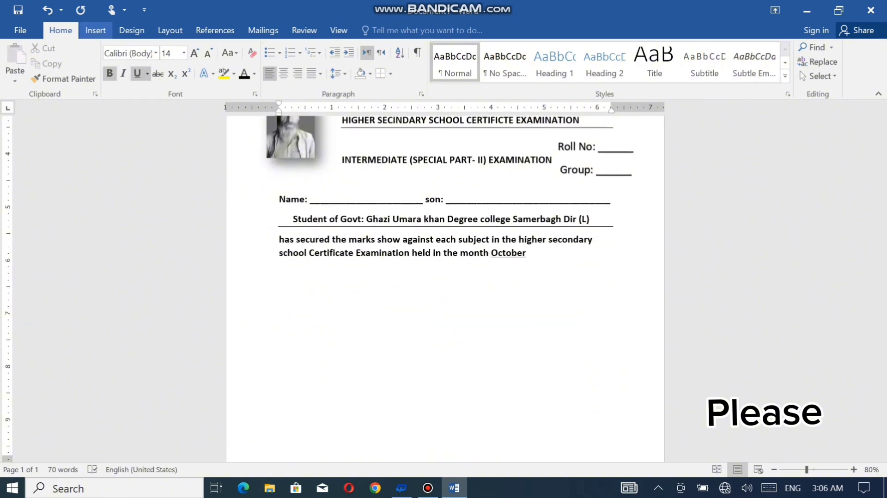
left_click(95, 30)
Insert an 8-column by 8-row table below the sentence.
left_click(83, 65)
left_click(111, 257)
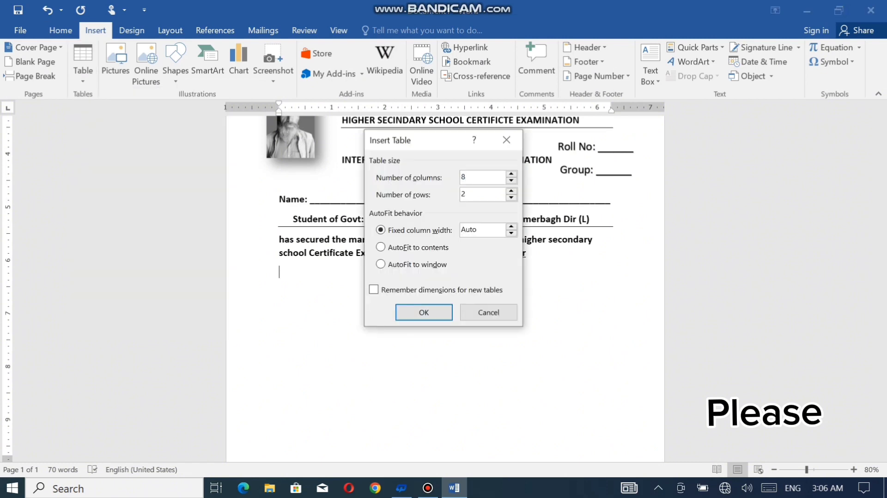
key("BackSpace")
type("8")
key("Return")
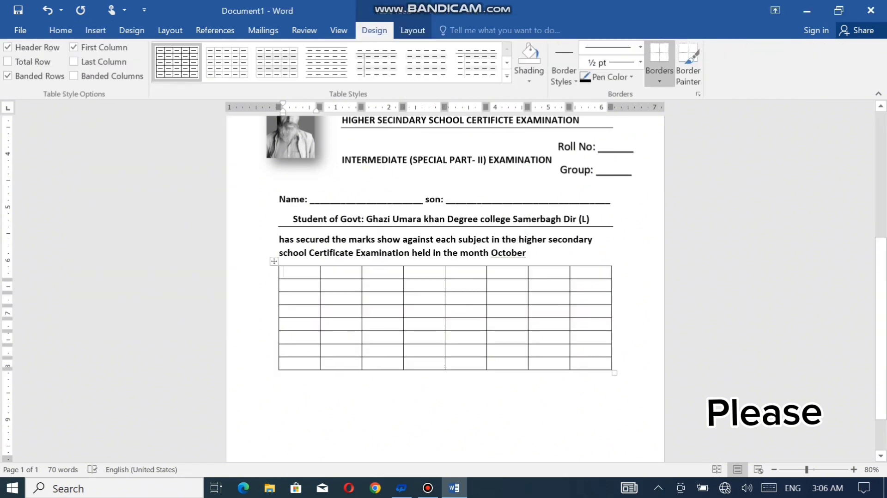
Merge the first-column header cells and enter the Subject heading.
key("shift+Down")
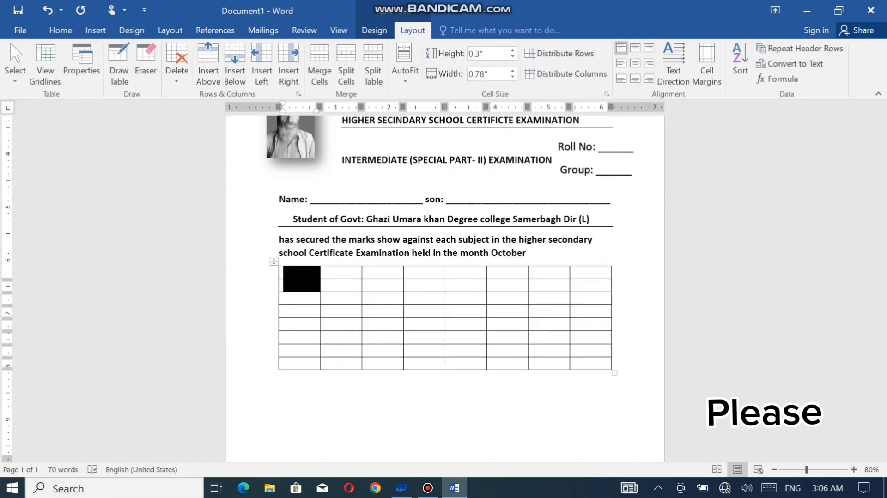
key("F2")
key("Down")
key("Down")
key("Return")
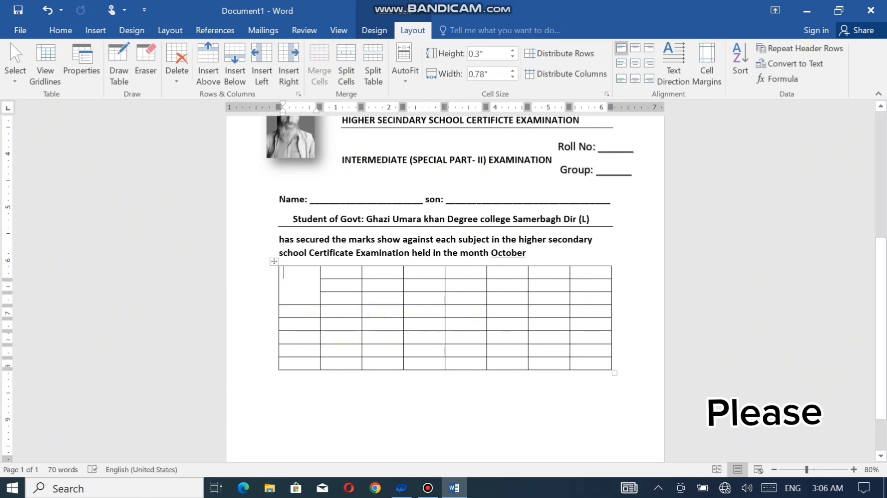
type("subject")
key("Tab")
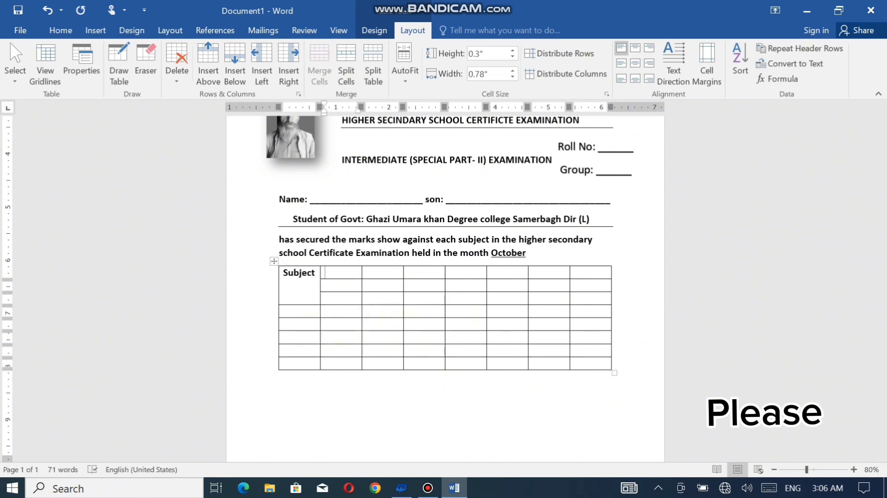
Merge header cells for a Marks heading and a wide Marks obtained heading across the remaining columns.
mouse_move(341, 272)
left_mouse_down()
mouse_move(341, 286)
mouse_move(600, 272)
left_mouse_up()
left_click(319, 65)
type("Marks")
key("Tab")
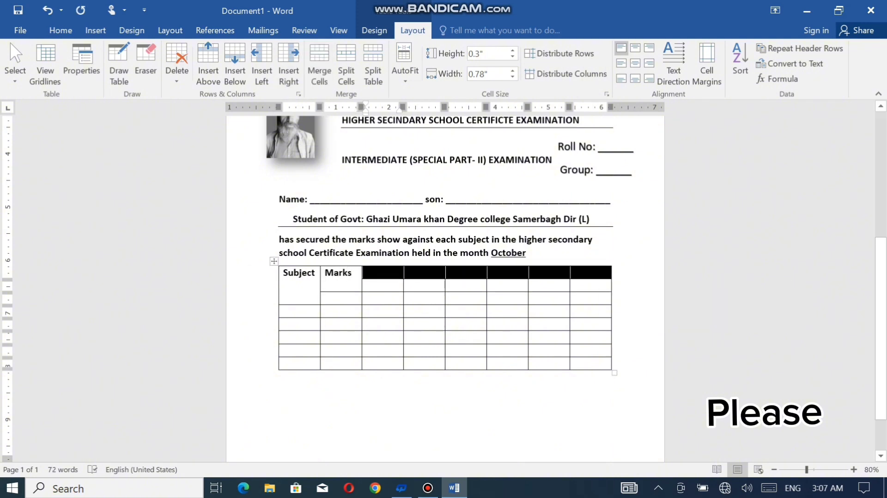
left_click(319, 64)
type("Marks obtain")
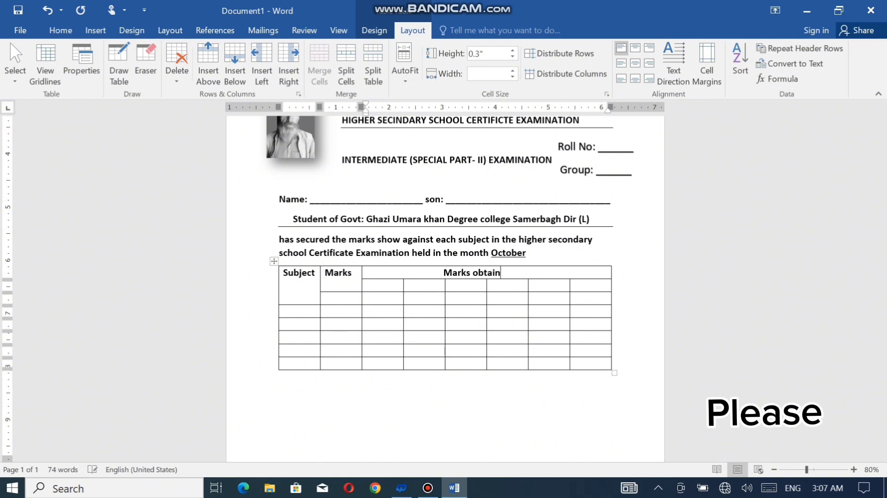
type("ed")
key("Home")
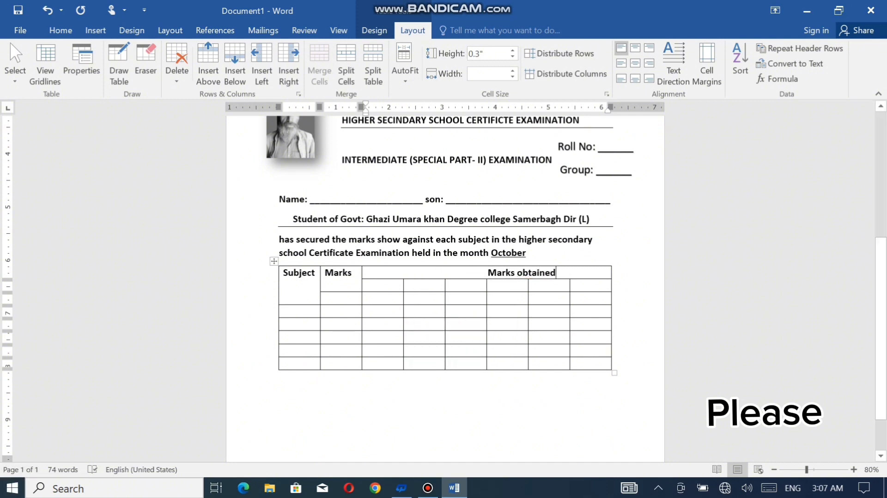
left_click_drag(369, 285, 434, 285)
Merge second-row cell pairs and add Part – I, Part - II, Total and Marks in word headings.
left_click(319, 64)
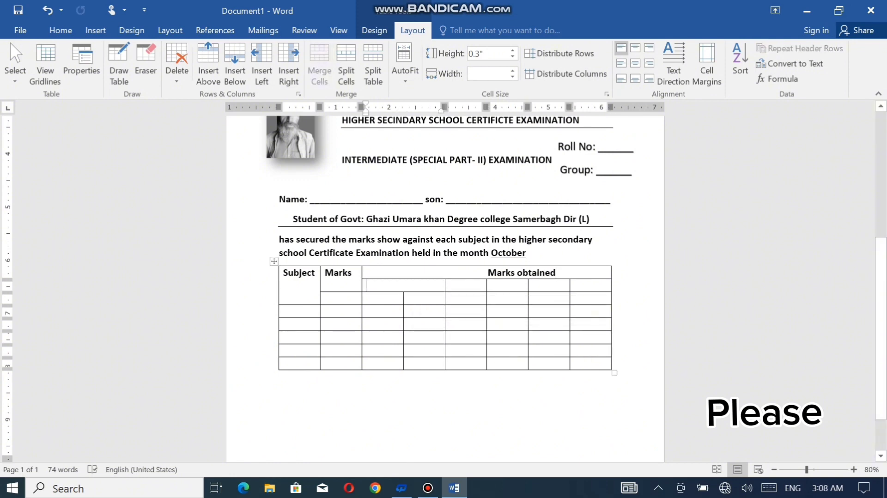
type("Part")
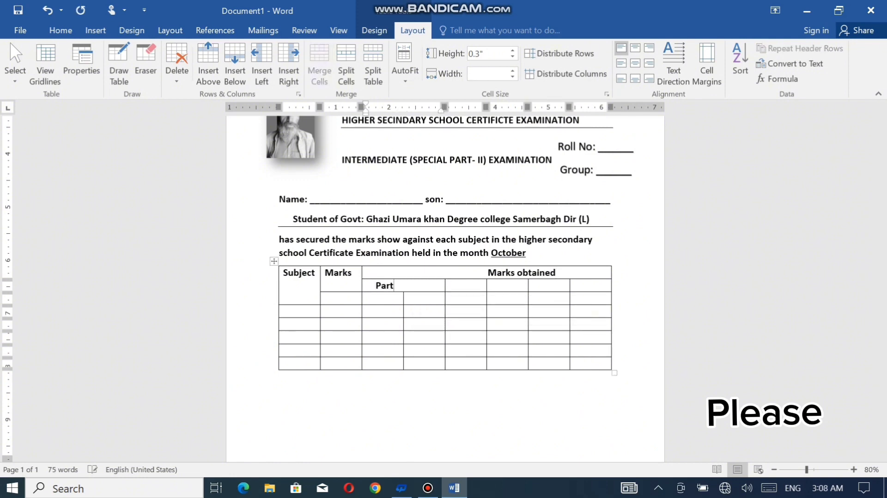
type(" – I")
left_click_drag(447, 285, 509, 285)
left_click(319, 62)
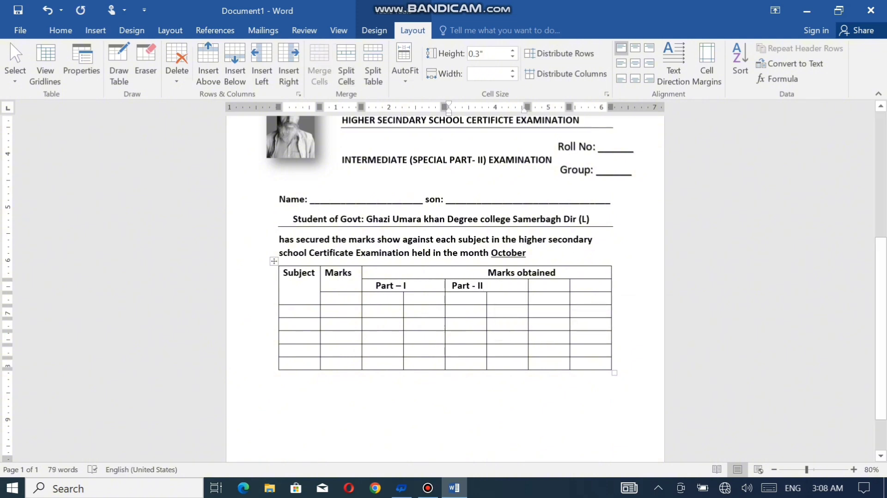
left_click(534, 286)
left_click_drag(549, 285, 549, 298)
left_click(320, 63)
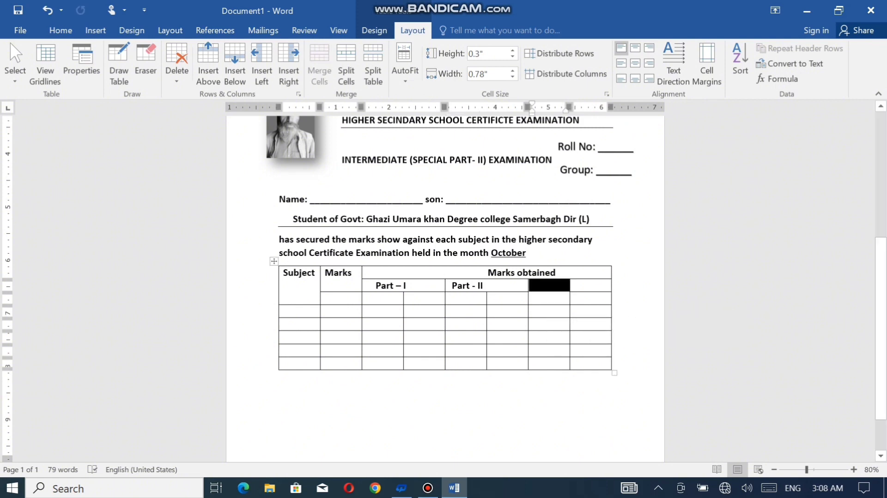
type("Total")
left_click(575, 286)
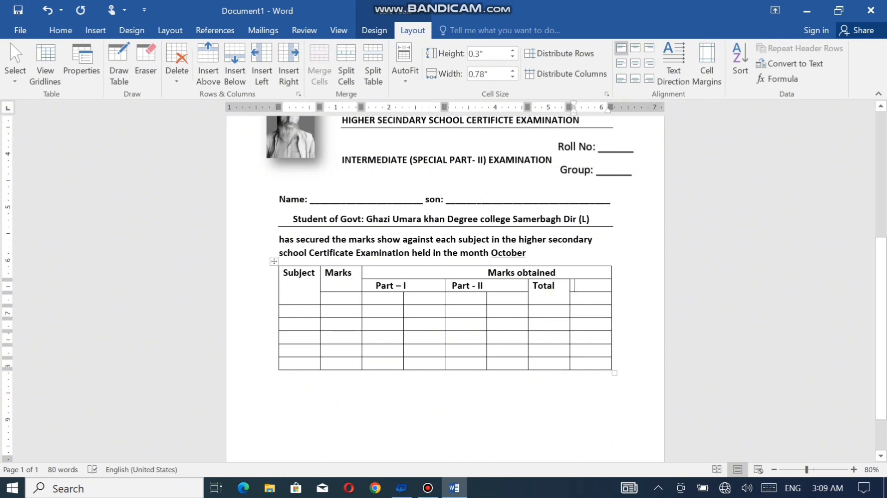
type("Marks in word")
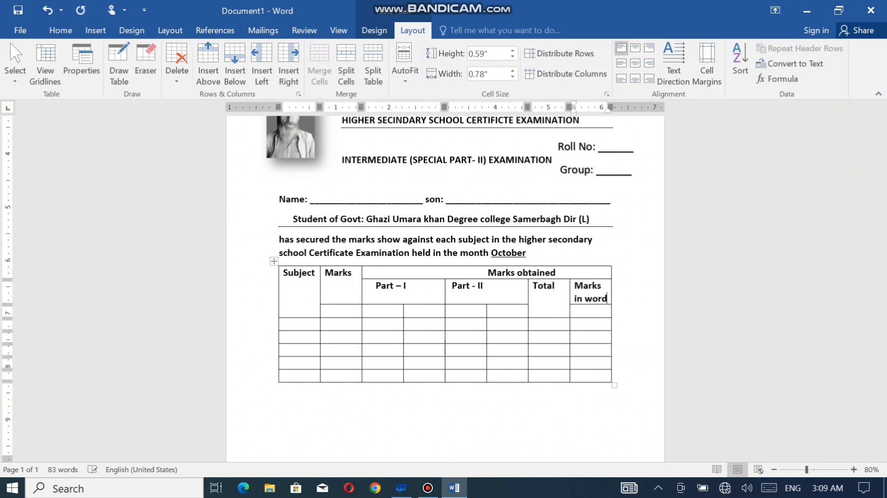
Widen the table to the right and merge the Marks in word heading with the cell below.
scroll(445, 286, "down", 1)
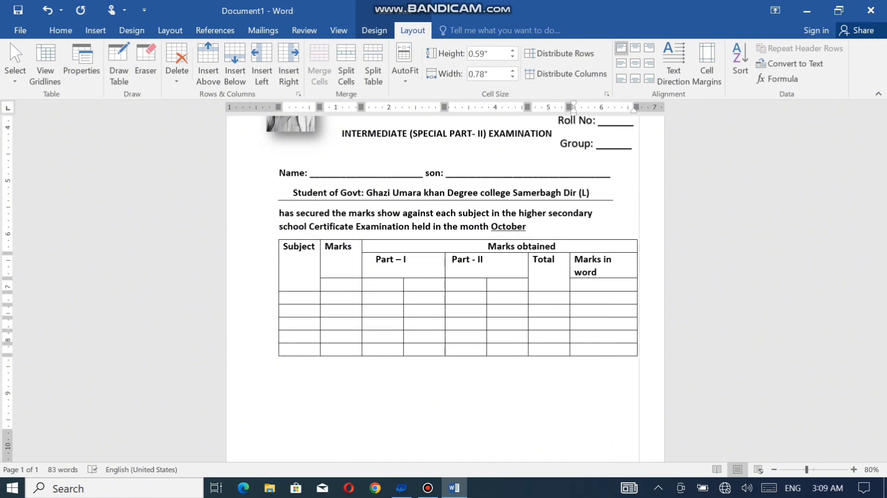
left_click_drag(611, 300, 651, 300)
left_click_drag(610, 258, 610, 273)
left_click(318, 64)
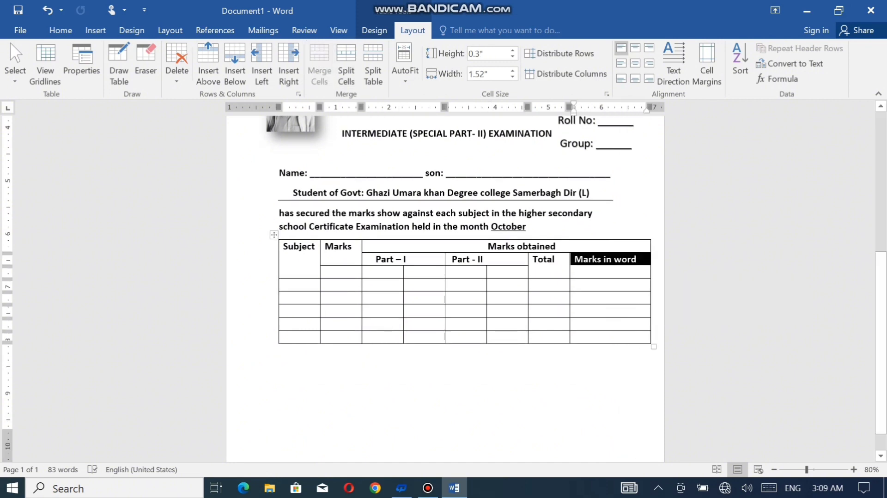
left_click(610, 266)
left_click_drag(647, 301, 640, 300)
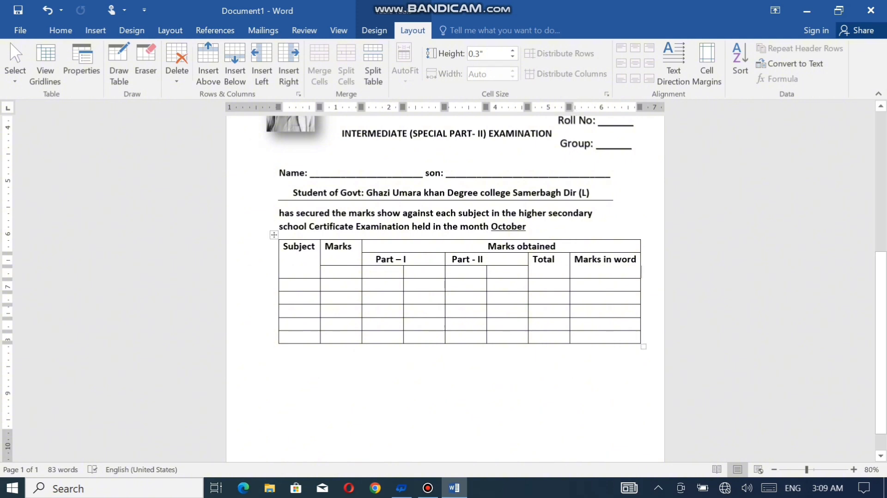
Centre the Subject, Marks, Part – I, Part - II, Total and Marks in word headings.
left_click(315, 246)
double_click(298, 246)
left_click(635, 63)
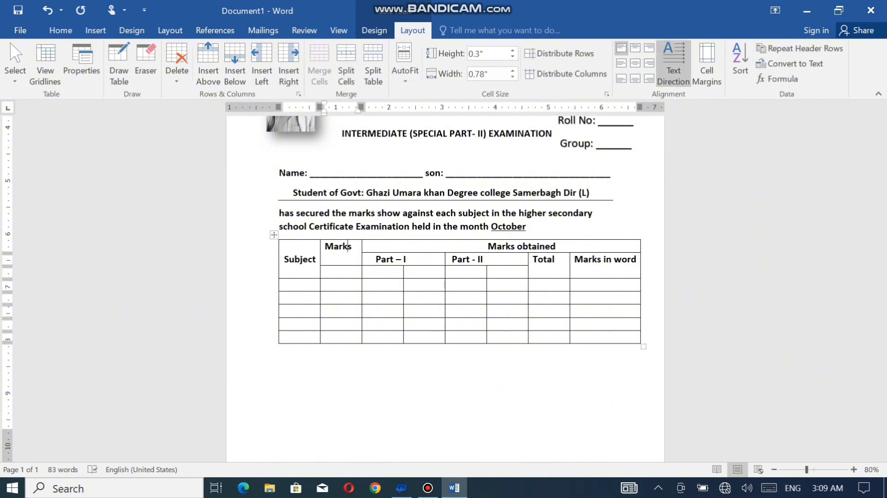
double_click(338, 246)
left_click(635, 63)
double_click(402, 259)
left_click(635, 63)
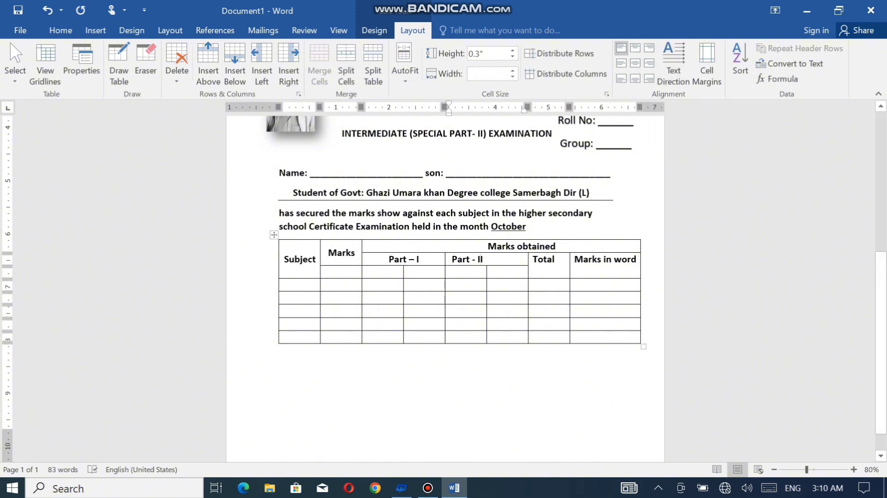
double_click(485, 259)
left_click(635, 62)
double_click(547, 259)
left_click(635, 63)
double_click(605, 259)
left_click(635, 63)
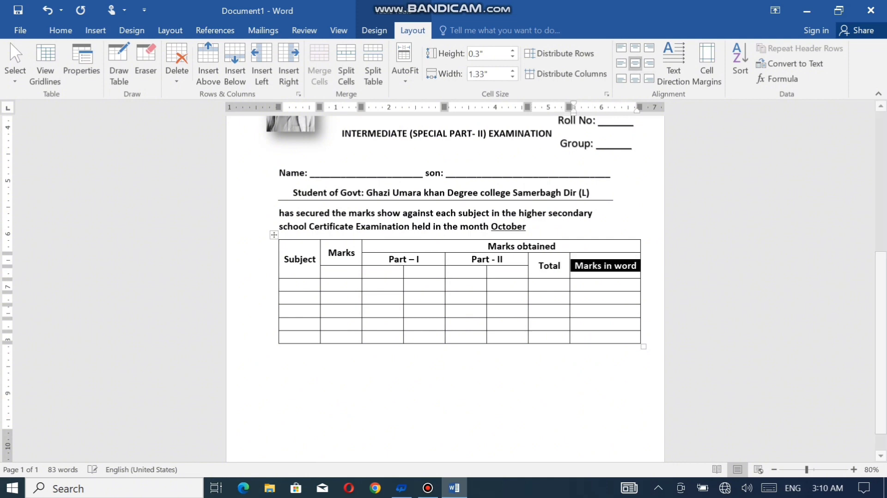
scroll(462, 277, "up", 1)
left_click(279, 392)
key("Return")
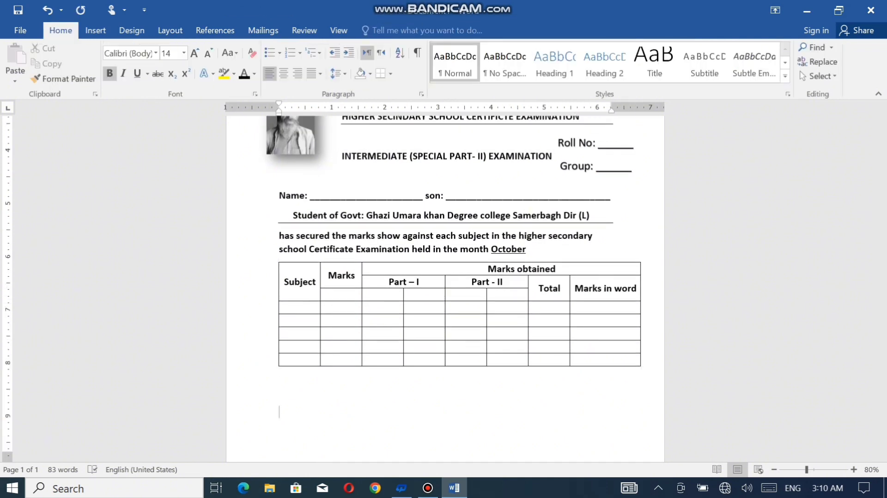
Type 'Checked by ________' and 'Controller of examination' below the table, correcting the misspelled 'Cheacked'.
type("Cheacked")
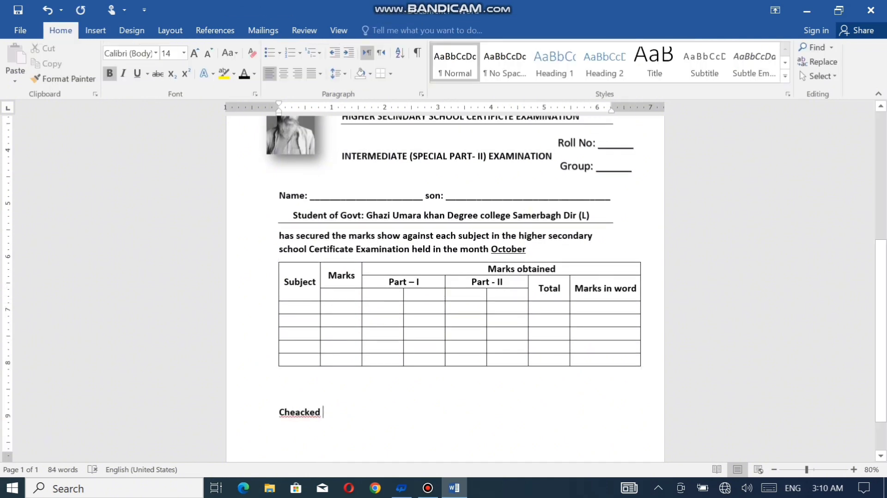
scroll(316, 411, "up", 1)
right_click(316, 411)
scroll(444, 277, "down", 3)
left_click(296, 360)
key("BackSpace")
key("End")
type("by ")
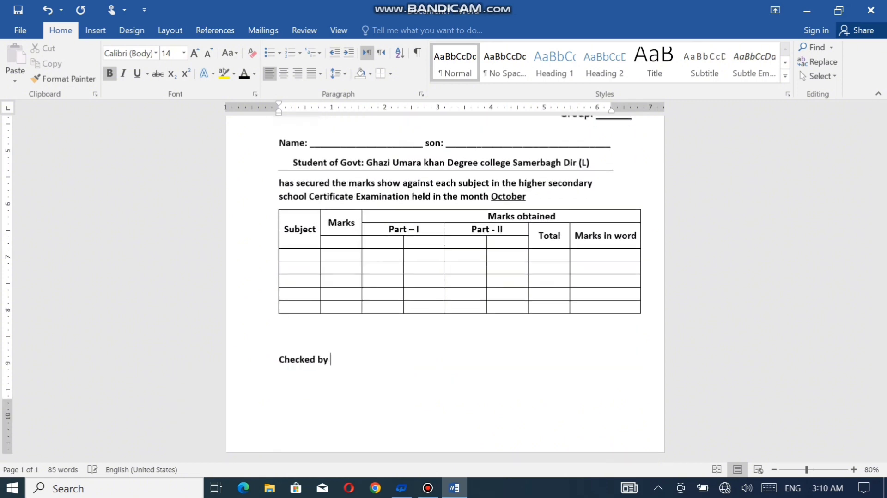
type("________ ")
type("Cont")
type("roller of e")
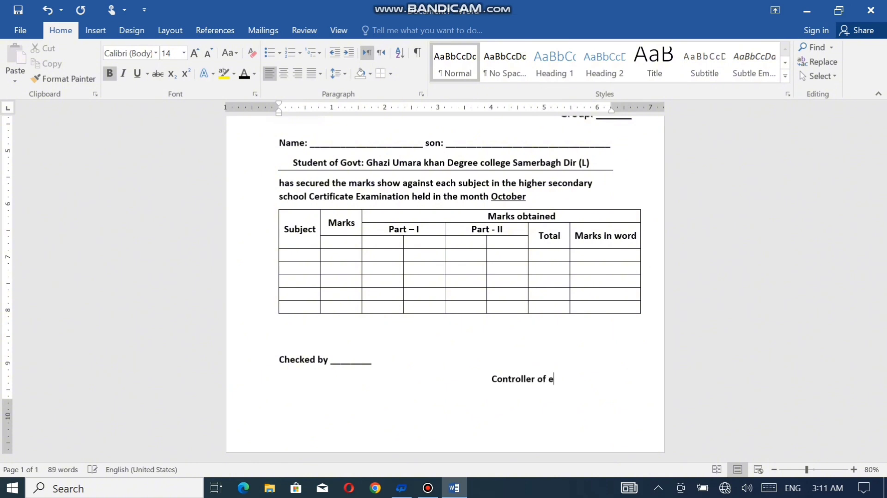
type("xamination")
key("Return")
key("Return")
key("Return")
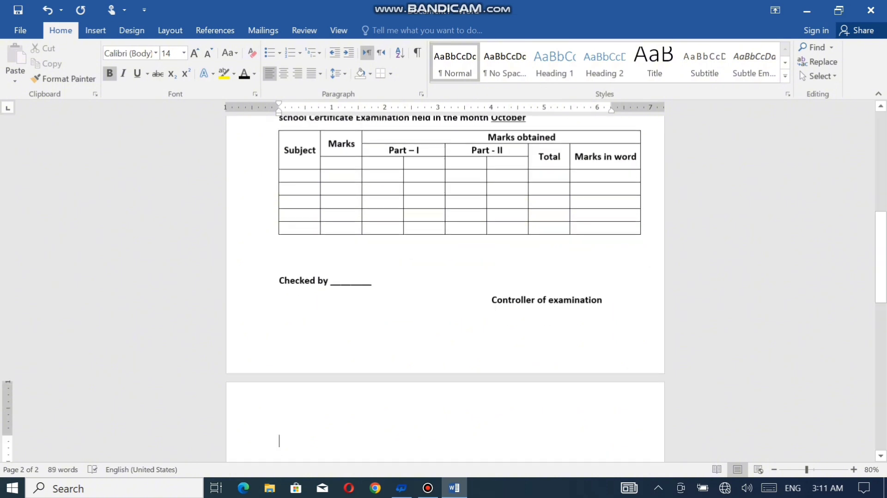
key("BackSpace")
key("BackSpace")
key("BackSpace")
Type Theory and Pract sub-headings in the third header row under Part – I and Part - II.
scroll(443, 277, "up", 3)
left_click(326, 322)
type("T")
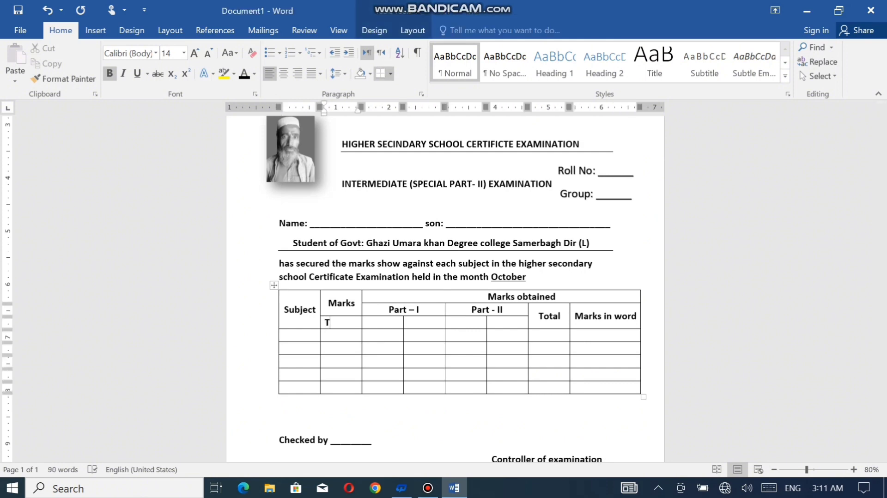
type("heory")
key("Tab")
type("act")
key("Tab")
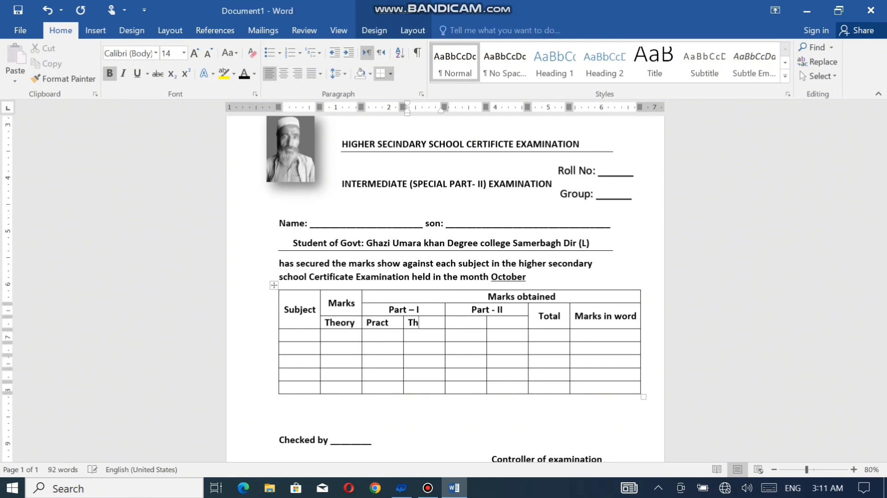
key("Tab")
type("pa")
type("ract")
key("BackSpace")
key("BackSpace")
key("BackSpace")
type("y")
key("Tab")
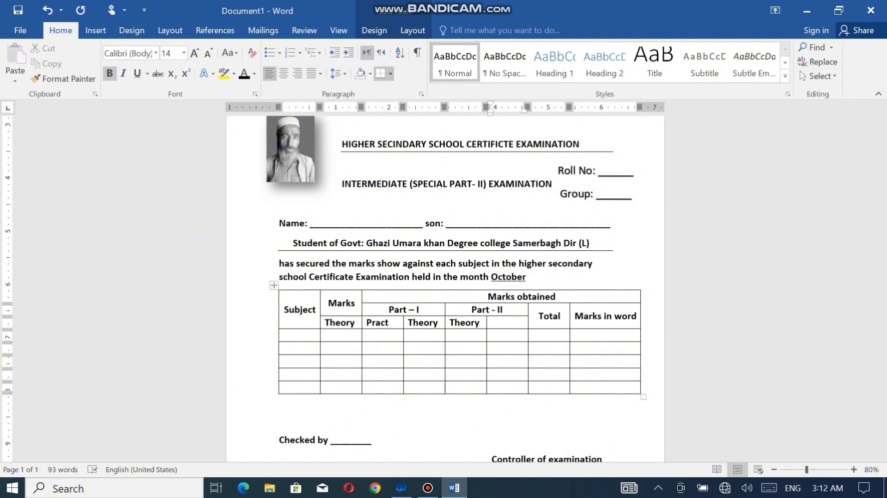
type("Pract")
Correct the Part – I sub-headings to Theory and Pract, and clear the cell under Marks.
left_click(438, 322)
key("BackSpace")
key("BackSpace")
key("BackSpace")
key("BackSpace")
type("pract")
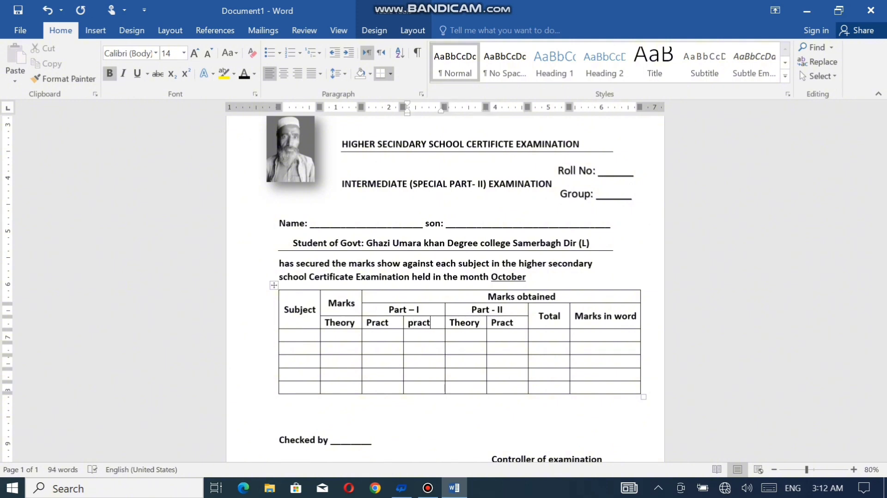
double_click(378, 323)
type("Theo")
type("ry")
left_click(416, 323)
key("BackSpace")
type("P")
scroll(443, 277, "down", 1)
left_click(355, 322)
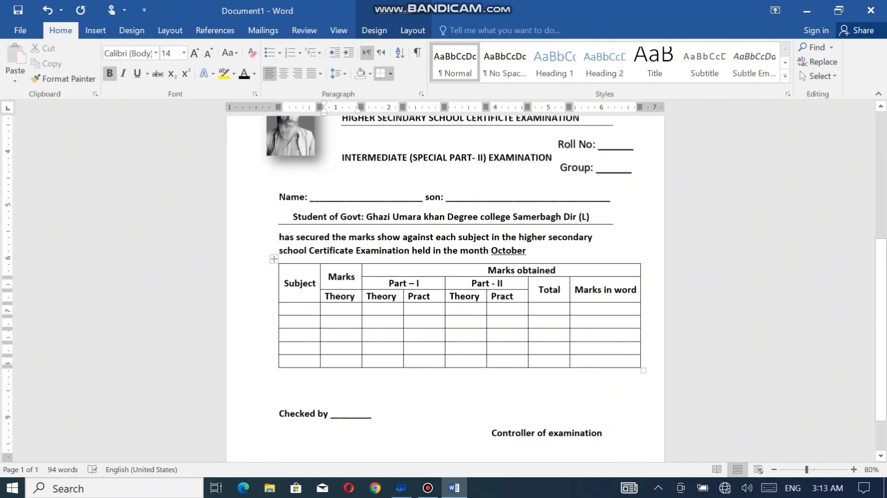
key("BackSpace")
key("BackSpace")
key("BackSpace")
key("shift+Up")
Merge the Marks heading with the empty cell below it using Alt+J, L, M.
key("alt+j")
key("l")
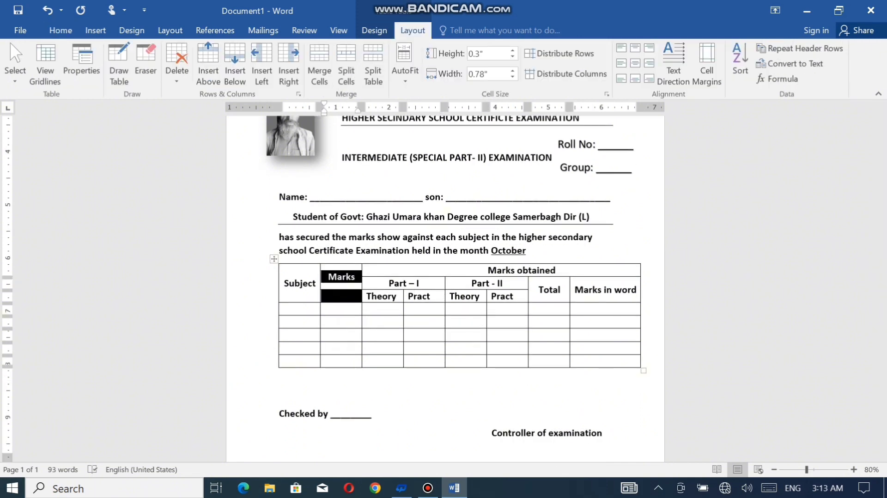
key("m")
List the subjects English, Urdu, Civics, Pak and Islamite, correcting Islamyat to Islamite.
left_click(284, 309)
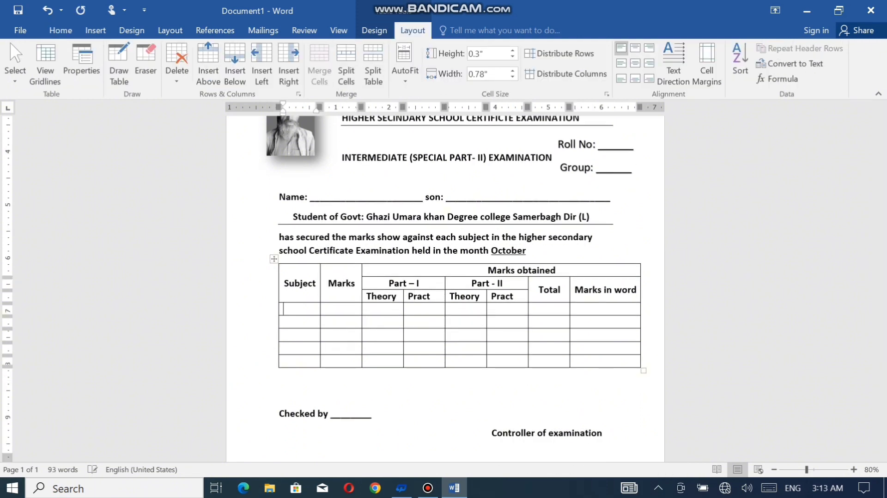
type("English")
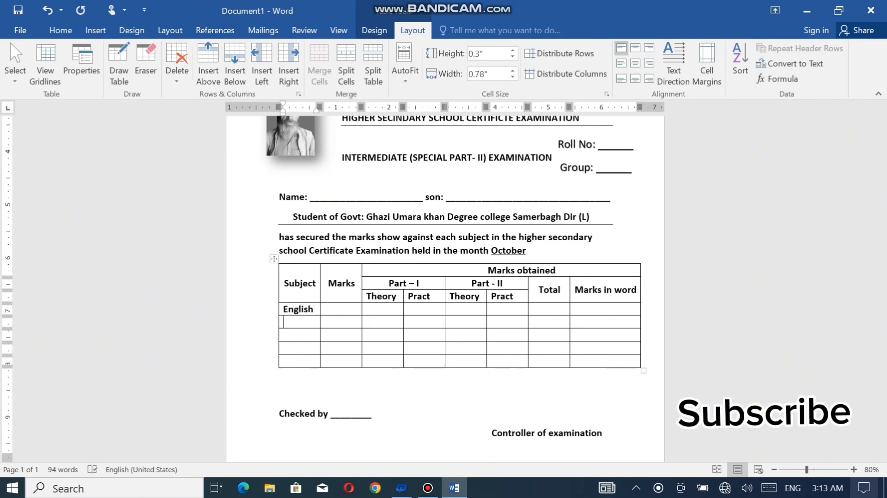
left_click(284, 322)
type("Urdu")
left_click(284, 335)
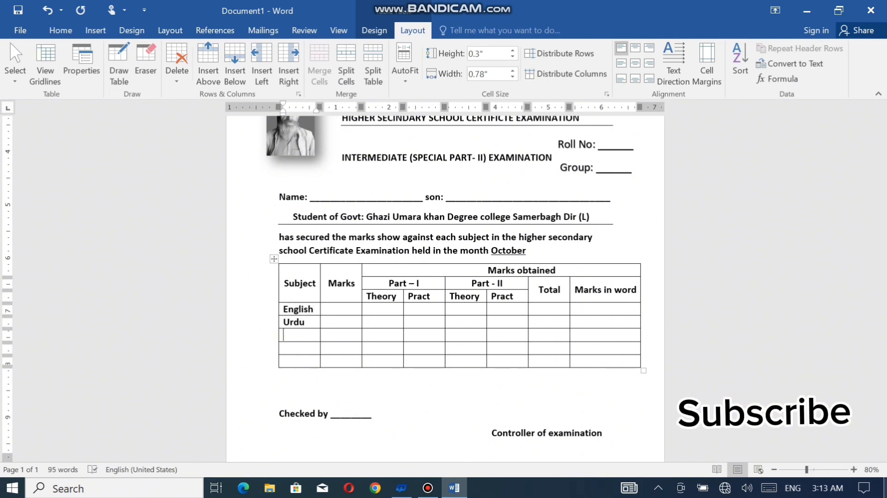
type("Cicics")
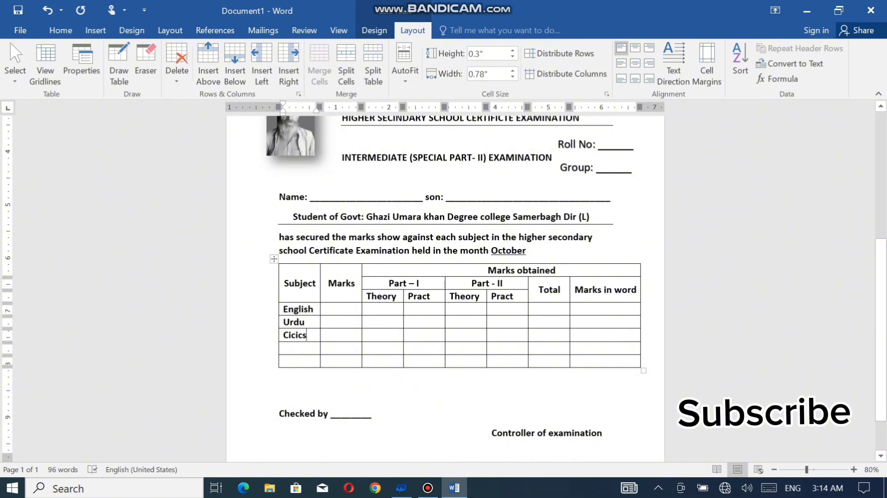
key("BackSpace")
key("BackSpace")
key("BackSpace")
type("Pak")
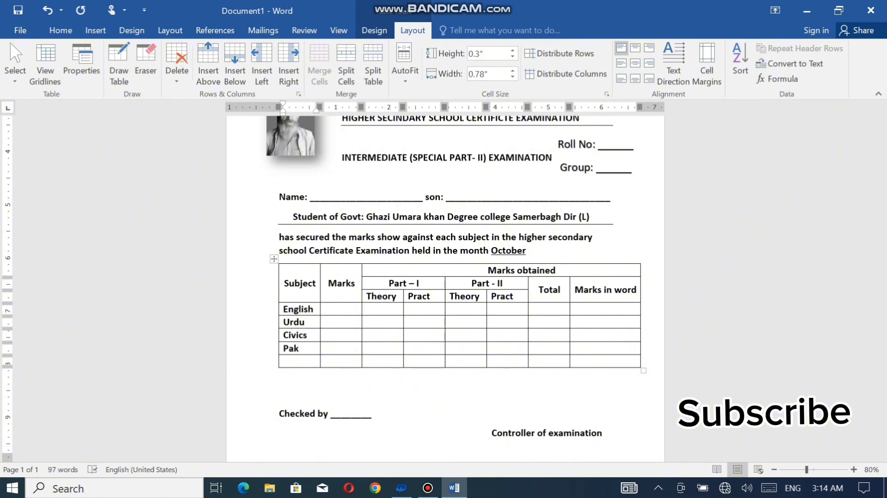
left_click(284, 361)
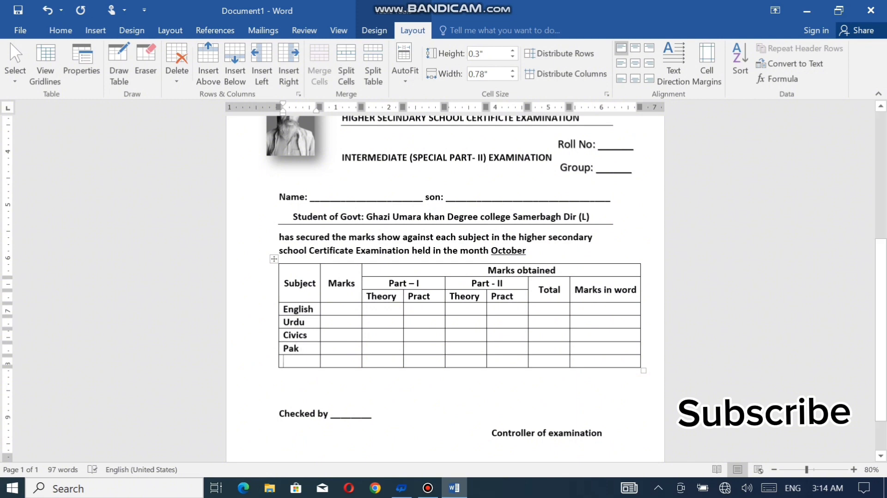
type("Islam")
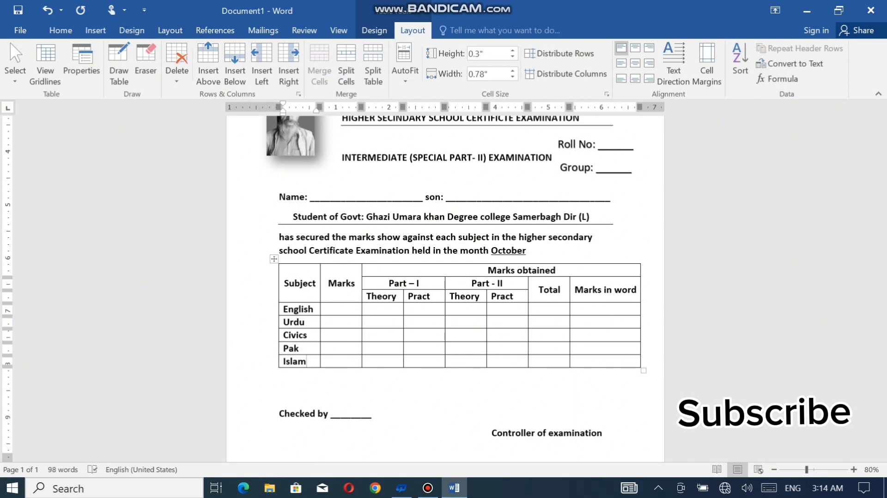
type("yat")
right_click(301, 361)
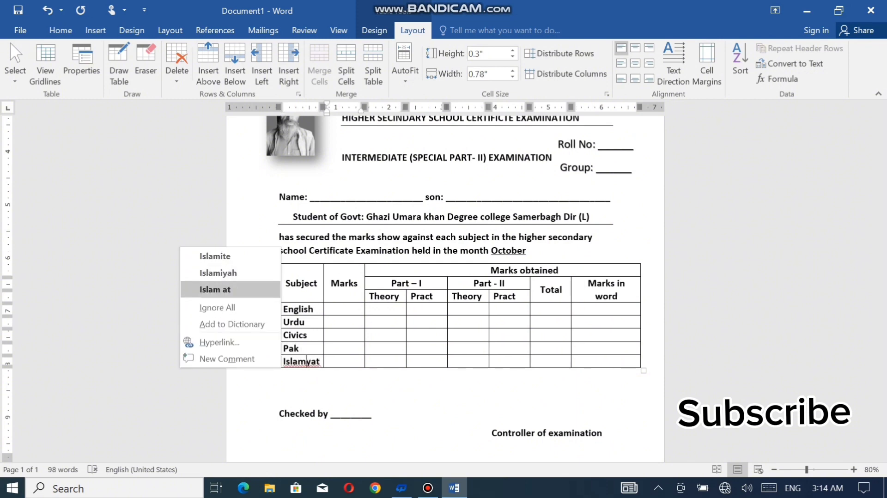
left_click(210, 256)
Enter 200 as English's total marks and select it for copying.
left_click(342, 308)
type("2")
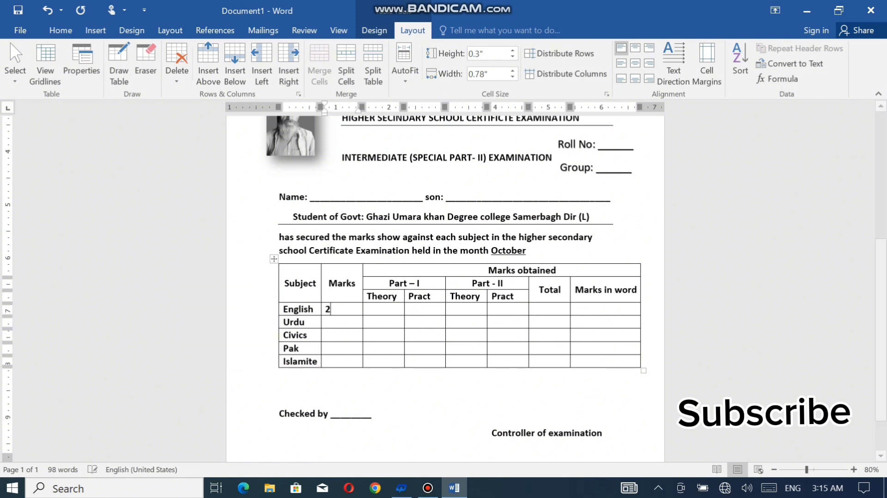
type("00")
double_click(332, 309)
right_click(332, 308)
Copy 200 into the Marks cells for Urdu through Islamite.
left_click(357, 77)
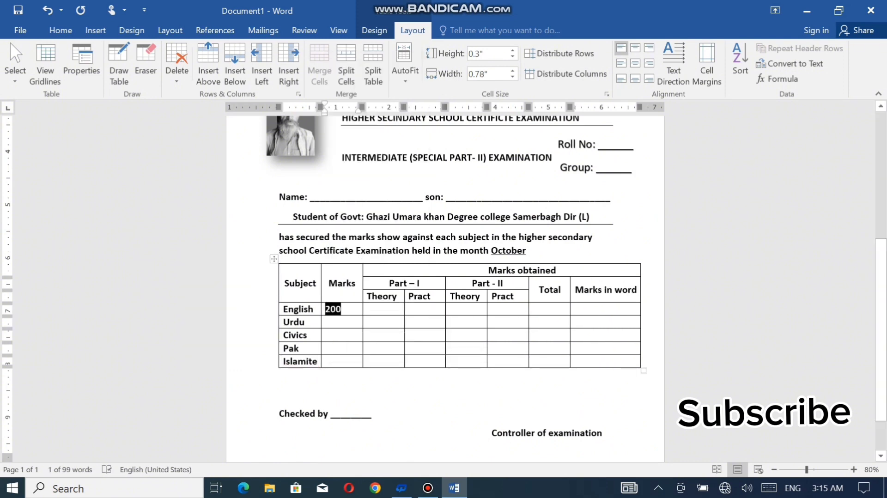
left_click_drag(333, 322, 333, 362)
key("ctrl+v")
Enter Part I Theory scores 44, 66, 30, 32, 66 and ---- for Part I Pract.
left_click(366, 308)
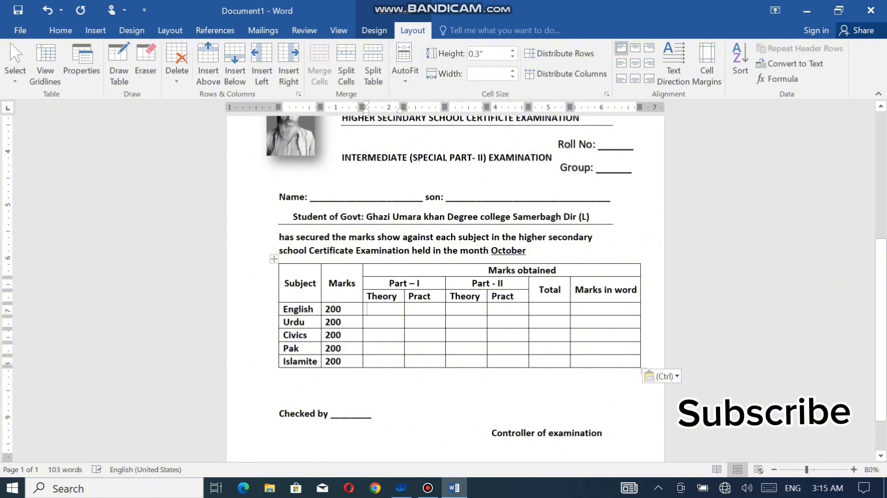
type("44")
left_click(367, 322)
type("66")
left_click(367, 334)
type("30")
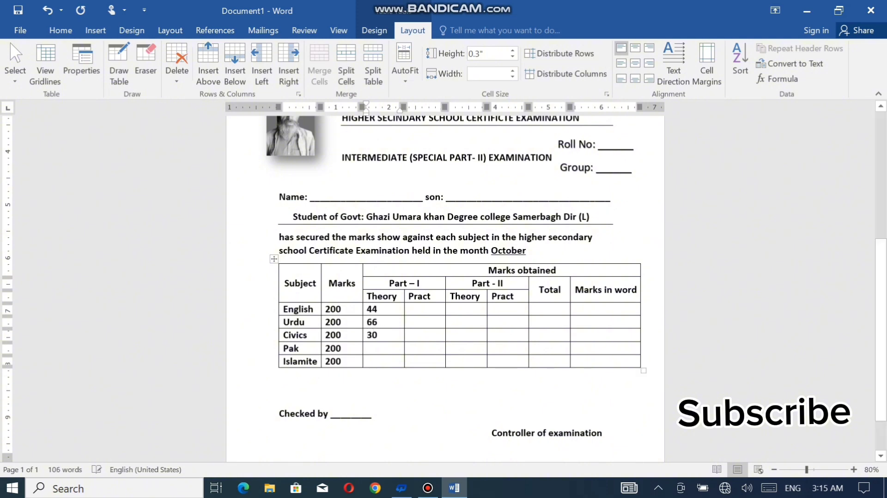
left_click(367, 349)
type("32")
left_click(367, 362)
type("66")
left_click(409, 309)
type("--")
type("--")
Enter Part II Theory scores 40, 50, 42, 34 and 33.
left_click(450, 308)
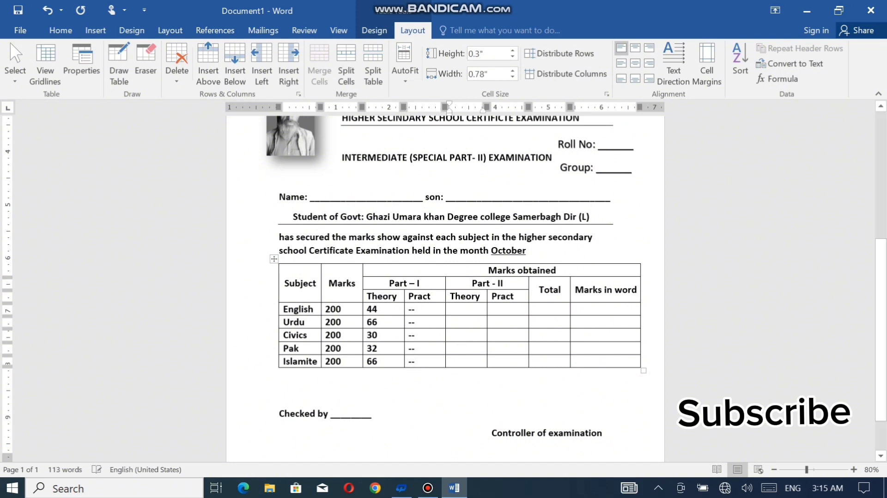
type("40")
left_click(451, 322)
type("50")
left_click(450, 335)
type("4")
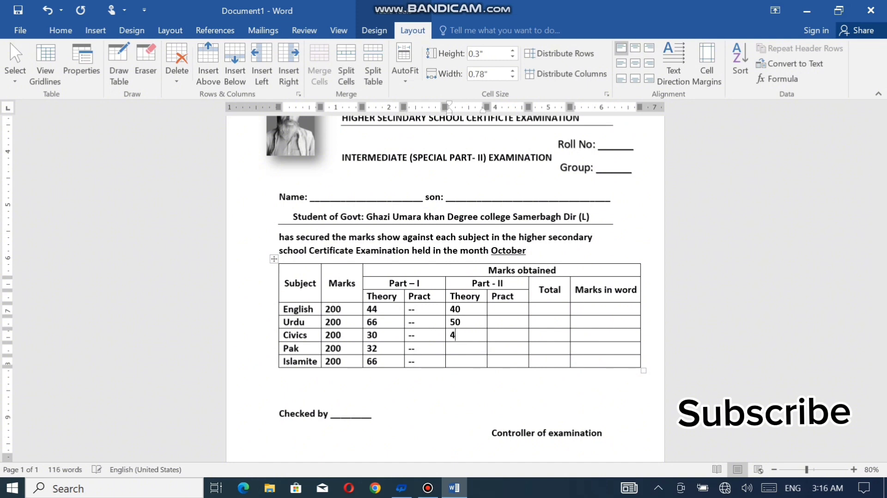
type("2")
left_click(450, 348)
type("34")
left_click(450, 361)
type("33")
Fill the Part II Pract cells with dashes.
left_click(494, 309)
type("--")
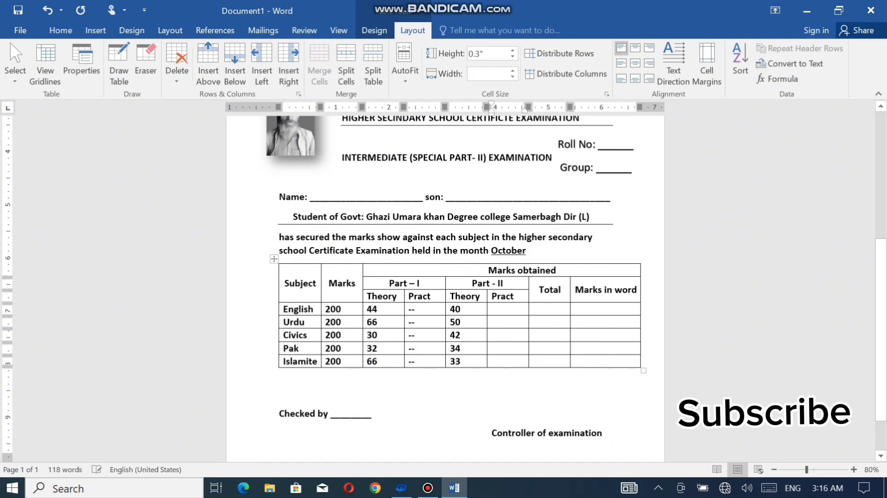
left_click(494, 322)
type("------")
left_click(494, 361)
type("--")
Centre the Part I and Part II Theory and Pract columns.
left_click_drag(494, 309, 494, 361)
left_click(635, 62)
left_click_drag(455, 308, 455, 361)
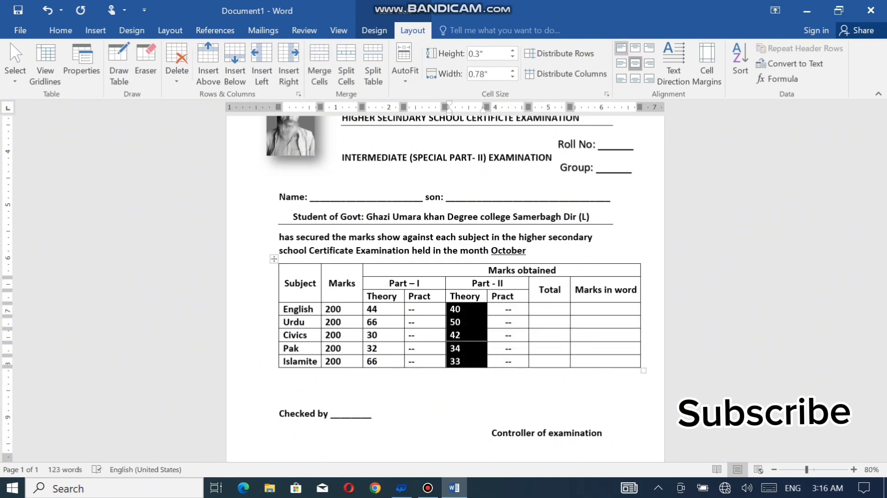
left_click(635, 63)
left_click_drag(418, 309, 418, 362)
left_click(635, 63)
left_click_drag(374, 308, 374, 362)
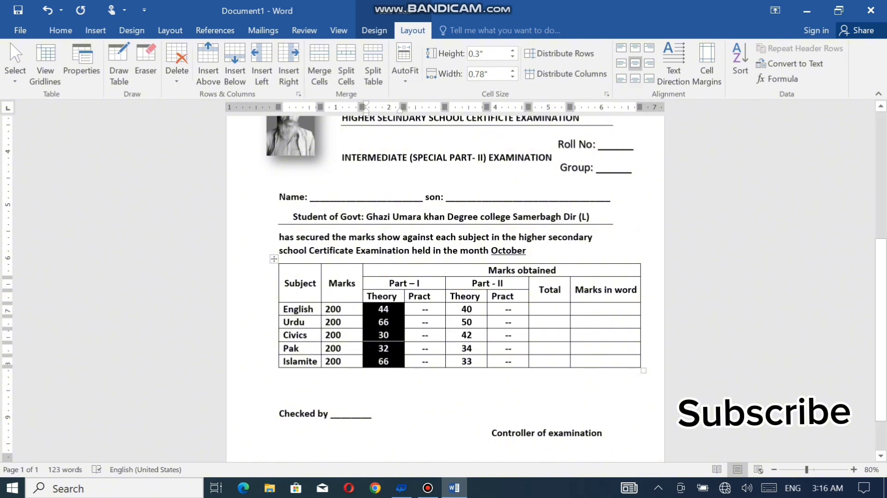
left_click(636, 62)
Enter the Total column values 84, 106, 72, 66 and 99.
left_click(536, 308)
type("84")
key("Down")
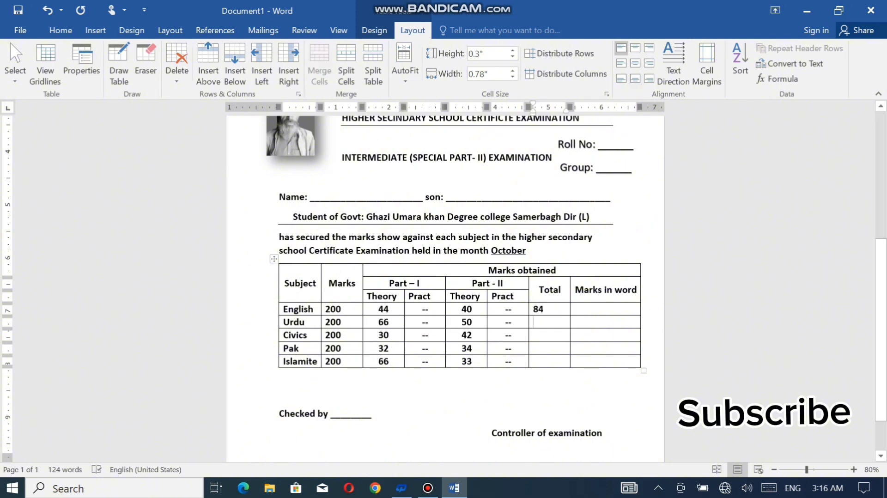
type("106")
type("72")
key("Down")
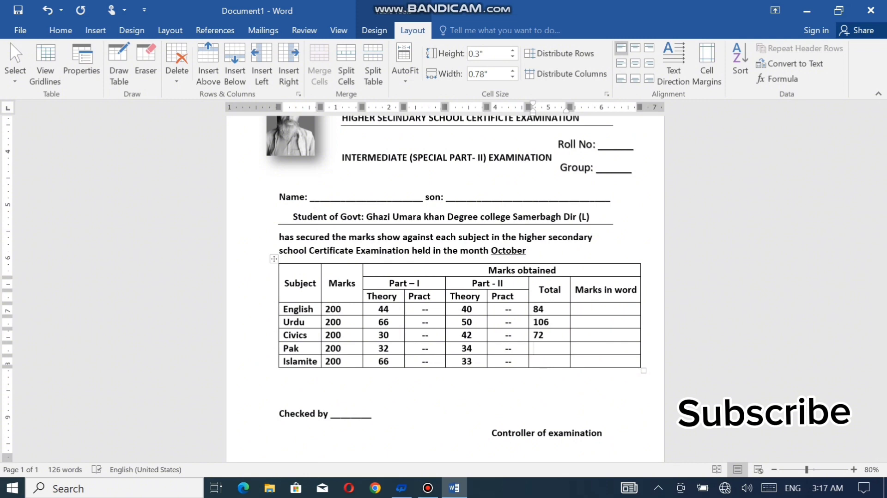
type("66")
type("99")
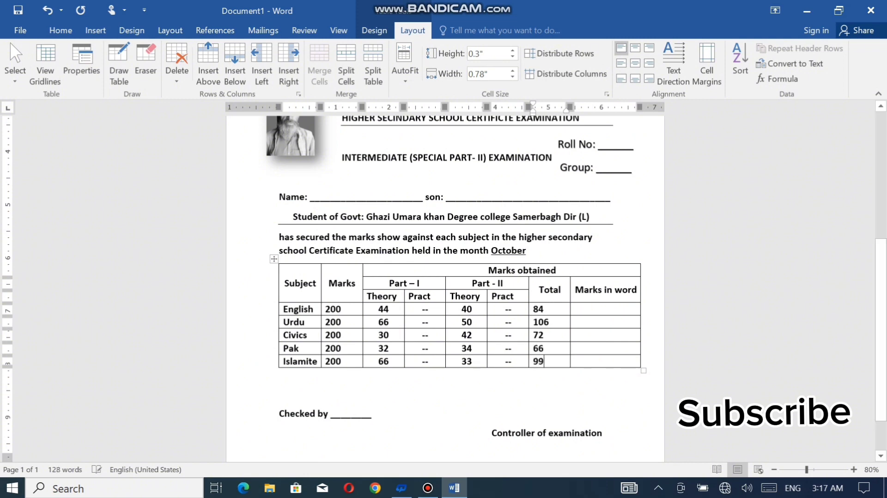
Write 'Eighty four' and 'One hundred six' in the Marks in word cells for English and Urdu.
left_click(576, 309)
type("e")
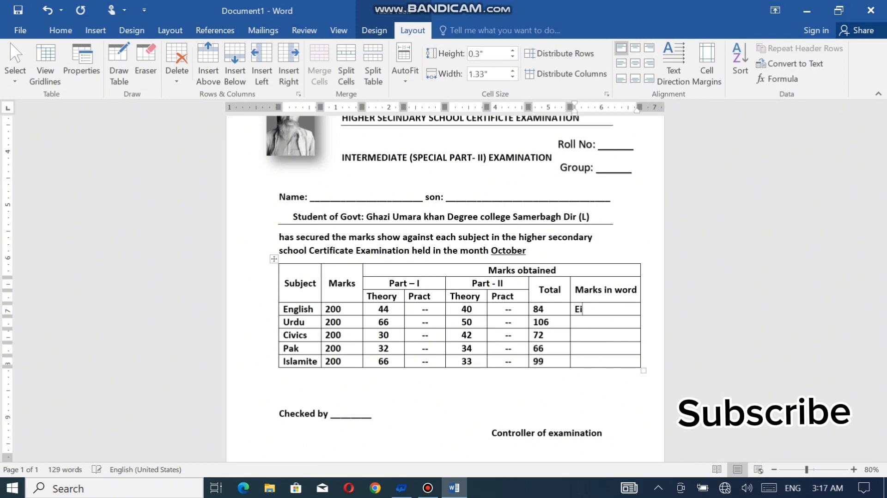
type("ghty four")
key("Down")
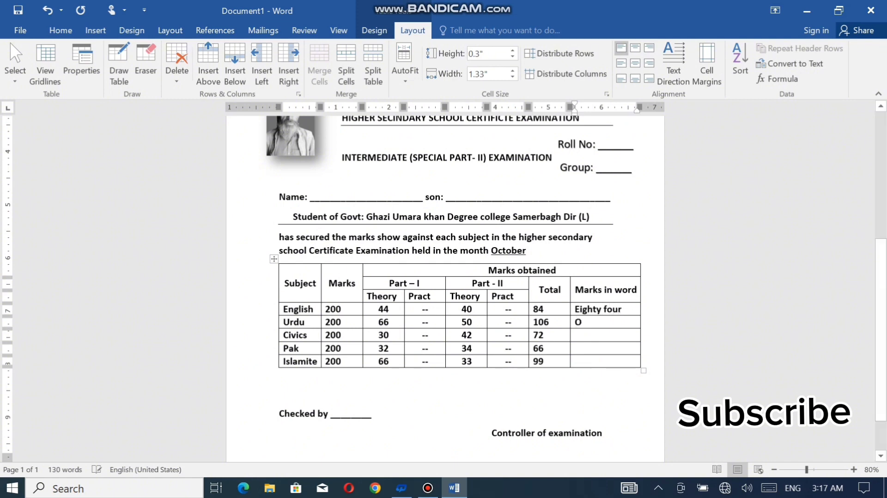
type("ne houndred")
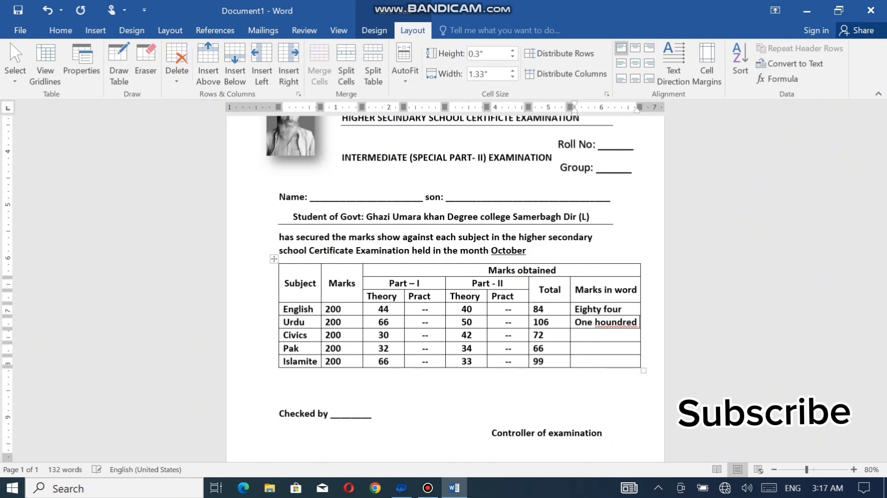
right_click(610, 322)
left_click(617, 322)
key("BackSpace")
key("BackSpace")
key("BackSpace")
key("BackSpace")
key("Delete")
key("Delete")
key("Delete")
type("hondred")
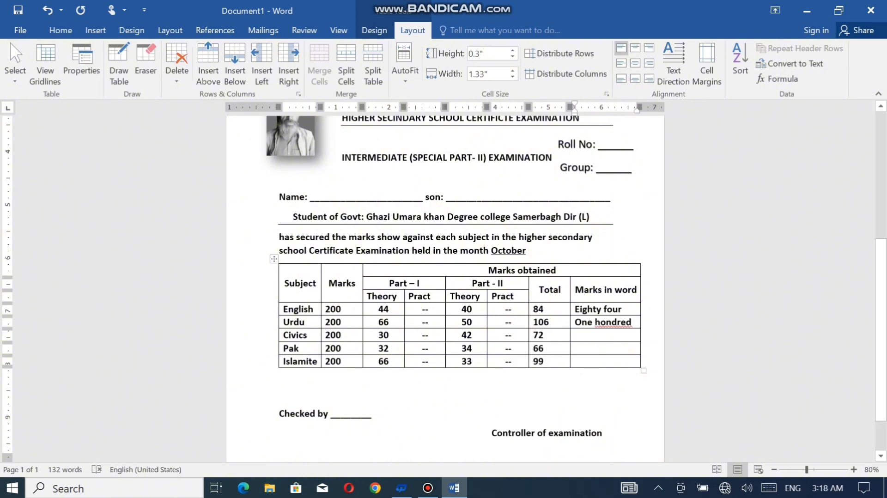
key("BackSpace")
key("BackSpace")
key("BackSpace")
key("BackSpace")
key("BackSpace")
key("BackSpace")
type("undred six")
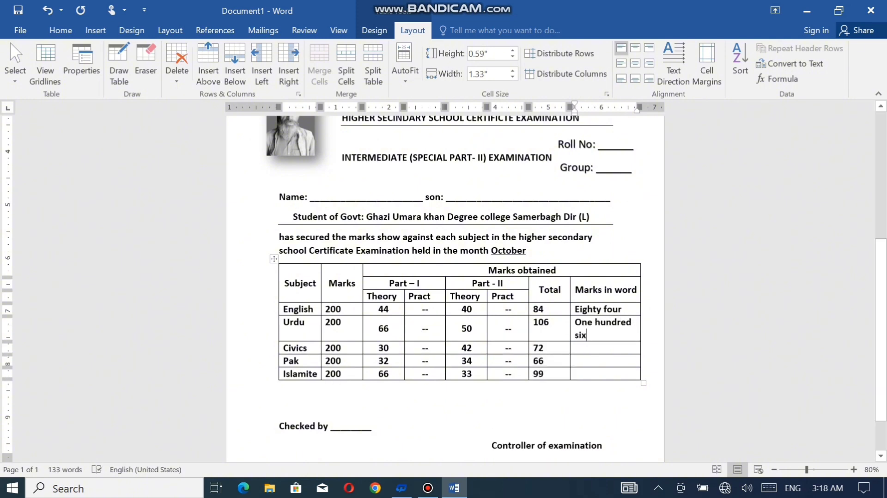
Write Seventy, Sixty six and Ninty, correcting the spelling to Ninety.
key("Down")
type("Seventy")
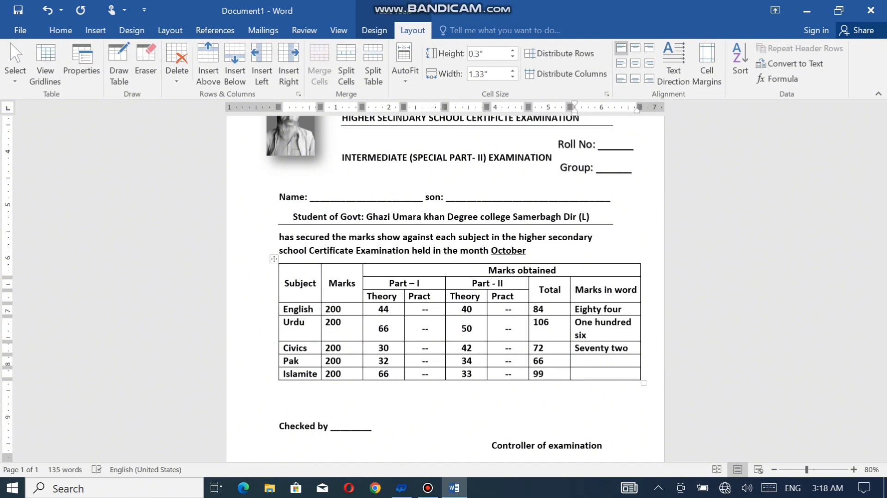
key("Down")
type("Sixty six")
key("Down")
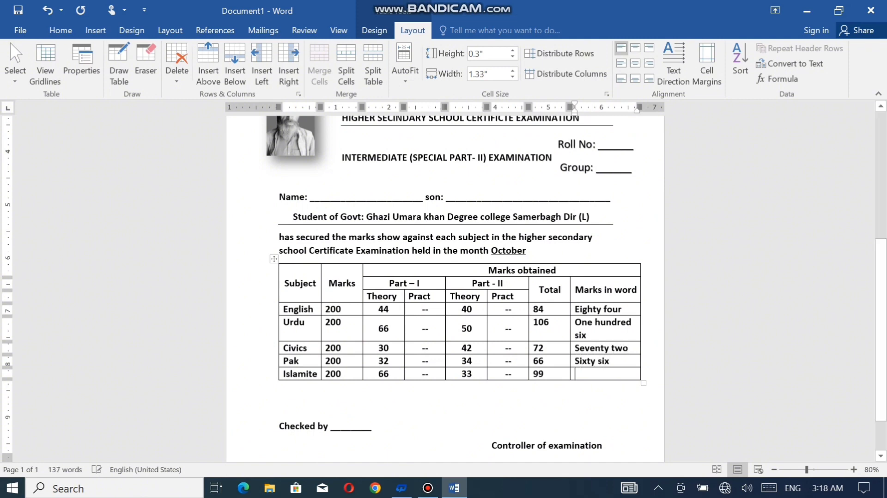
type("Ninty")
right_click(591, 374)
key("Up")
key("Up")
key("Up")
key("Return")
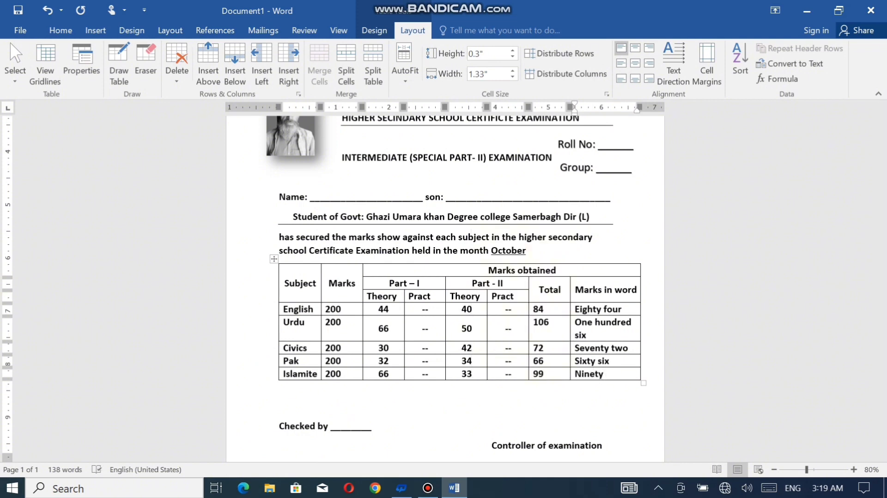
Finish 'Ninety nine' and widen the Marks in word column.
type(" nine")
left_click(274, 259)
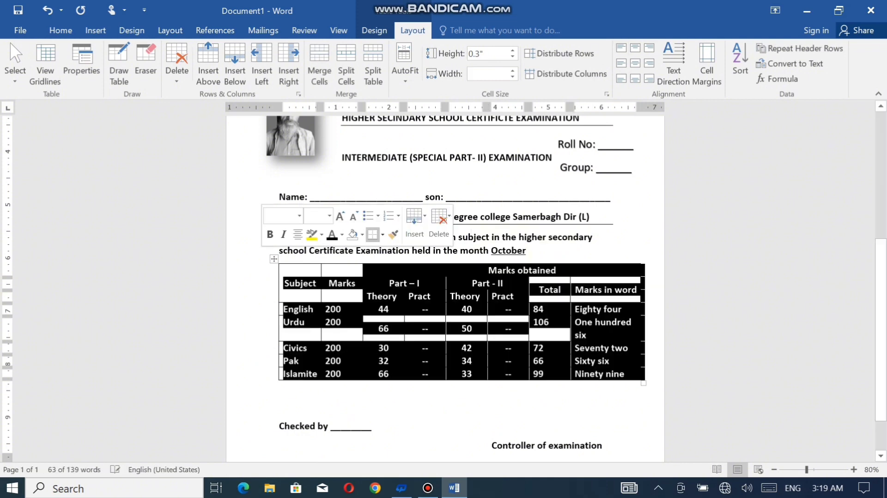
left_click(274, 258)
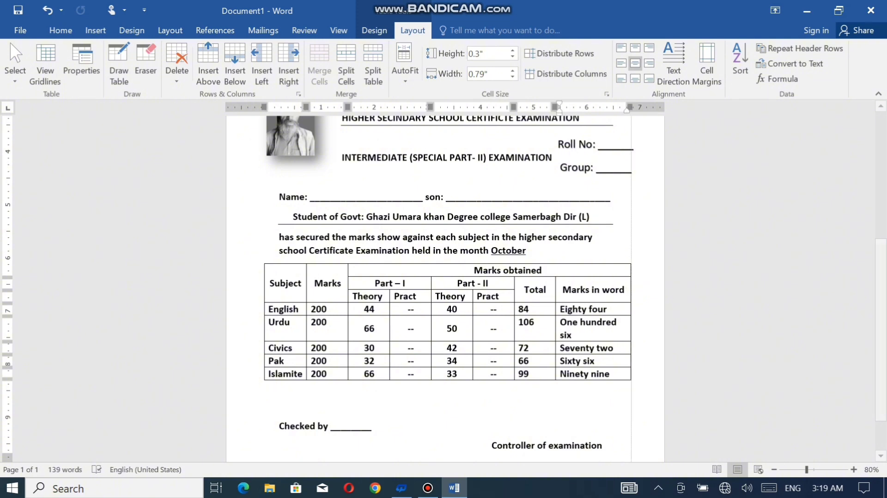
left_click_drag(626, 324, 641, 323)
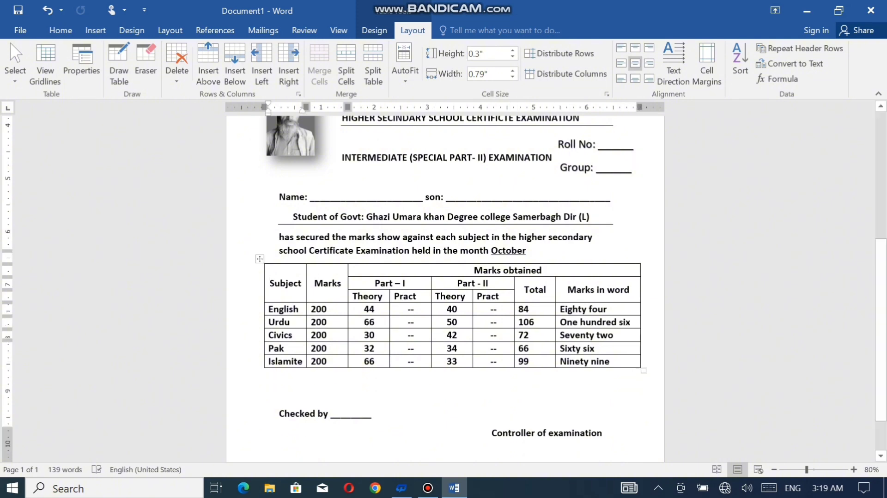
key("ctrl+End")
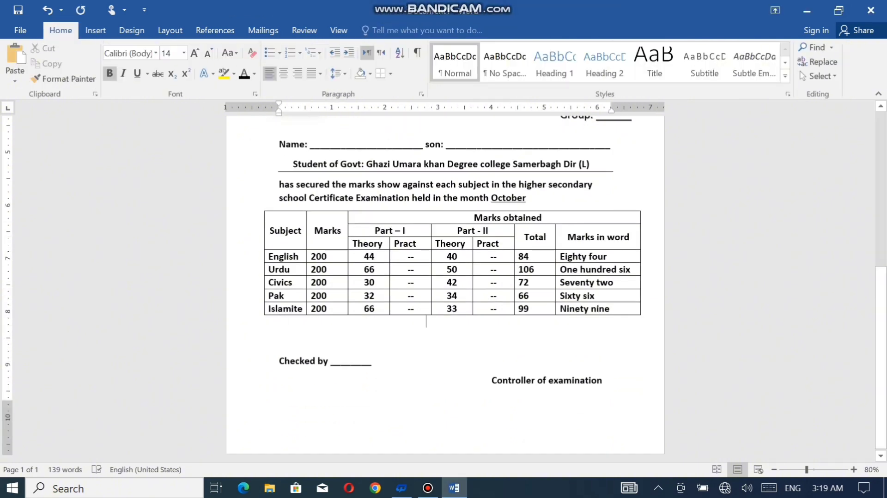
Complete the line 'Total: 1100, Marks: 427 B Four hundred twenty seven, Remarks: MI' on one line.
left_click(95, 30)
left_click(676, 61)
left_click(679, 85)
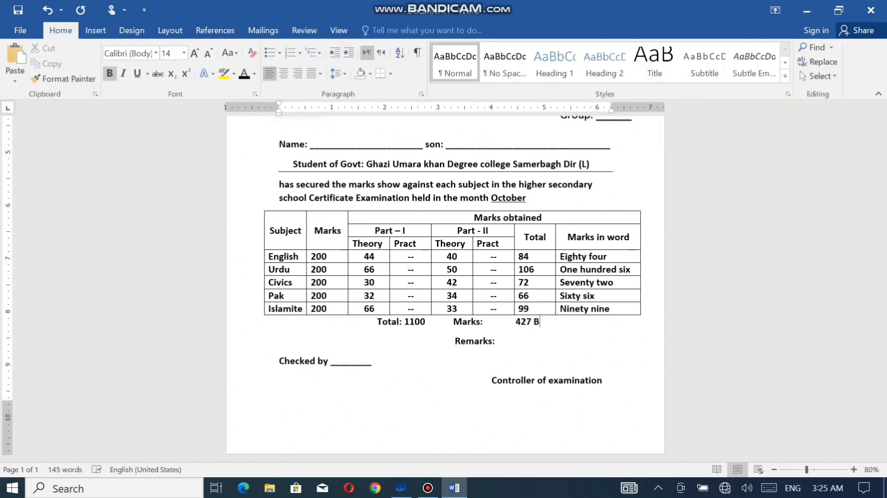
key("Down")
key("Tab")
key("Up")
type("hundred twenty seven")
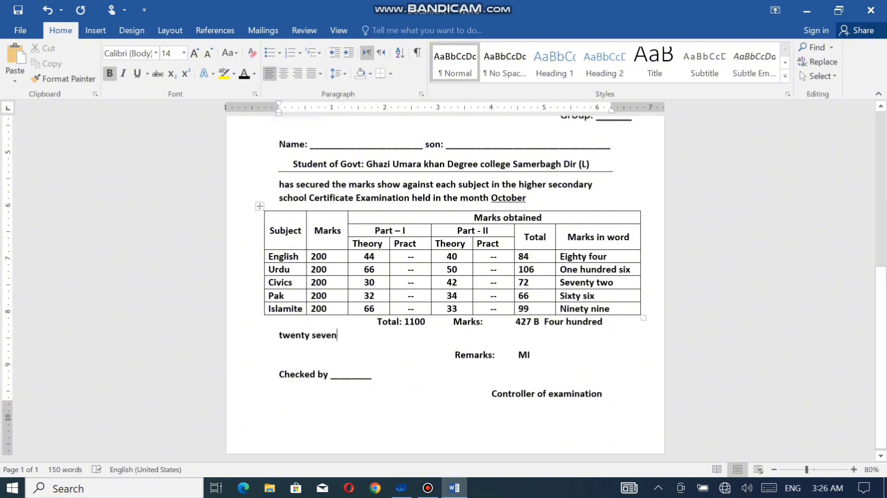
left_click(515, 322)
key("BackSpace")
key("BackSpace")
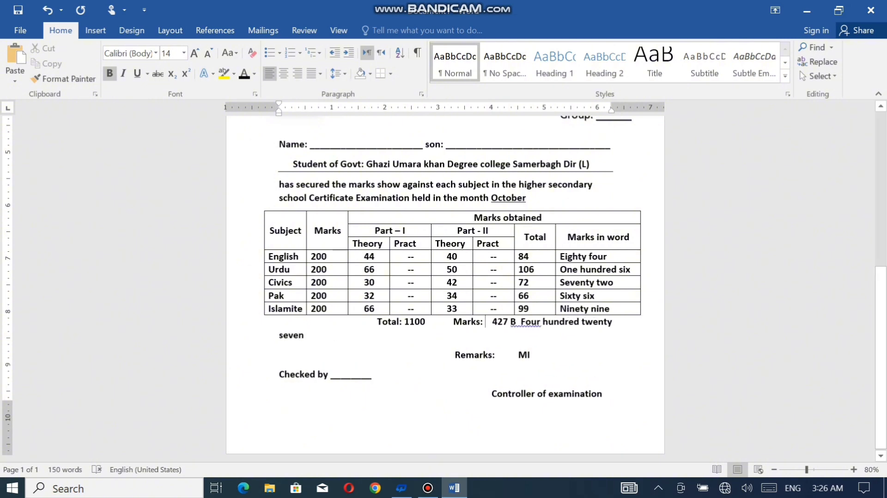
key("BackSpace")
key("BackSpace")
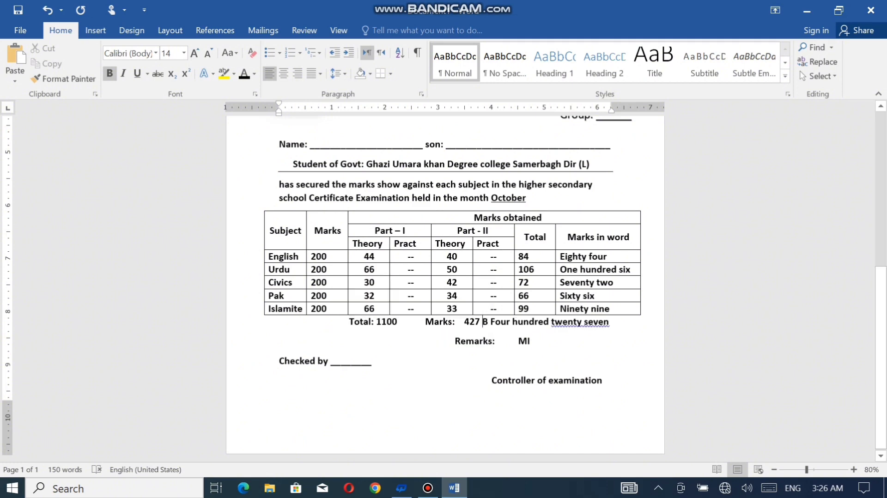
key("BackSpace")
Accept the grammar fix changing 'twenty seven' to 'twenty-seven'.
right_click(554, 322)
left_click(568, 334)
scroll(568, 334, "up", 5)
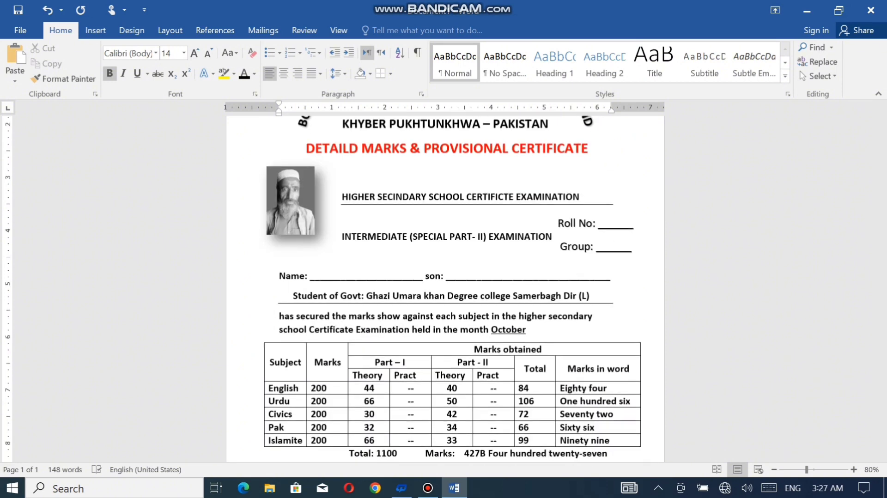
scroll(521, 452, "down", 2, "ctrl")
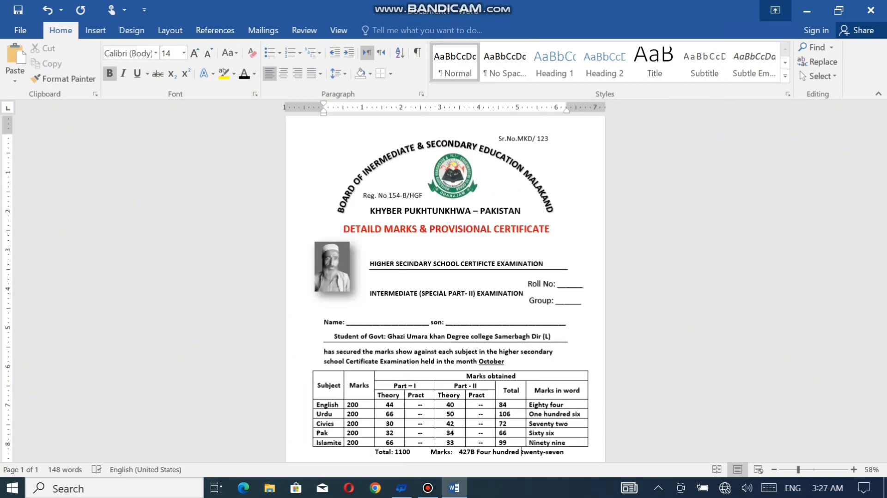
Try Auto-hide Ribbon, then bring the ribbon back.
left_click(775, 10)
left_click(768, 114)
left_click(775, 10)
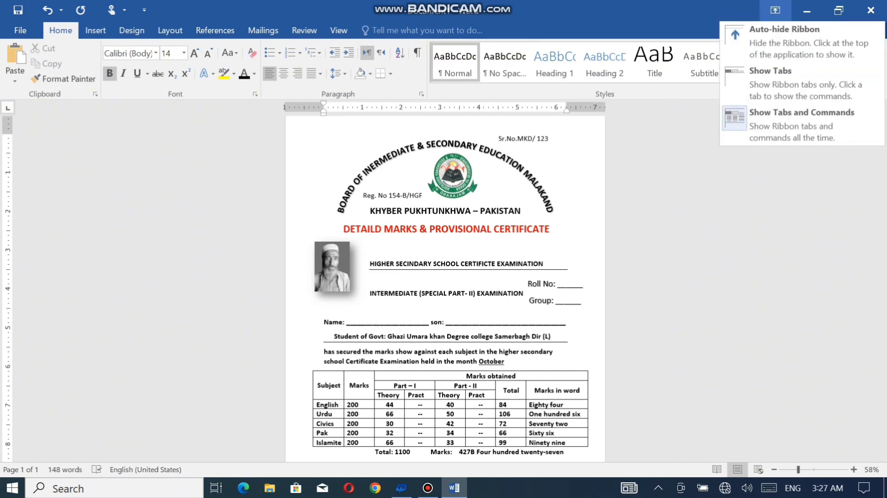
left_click(769, 28)
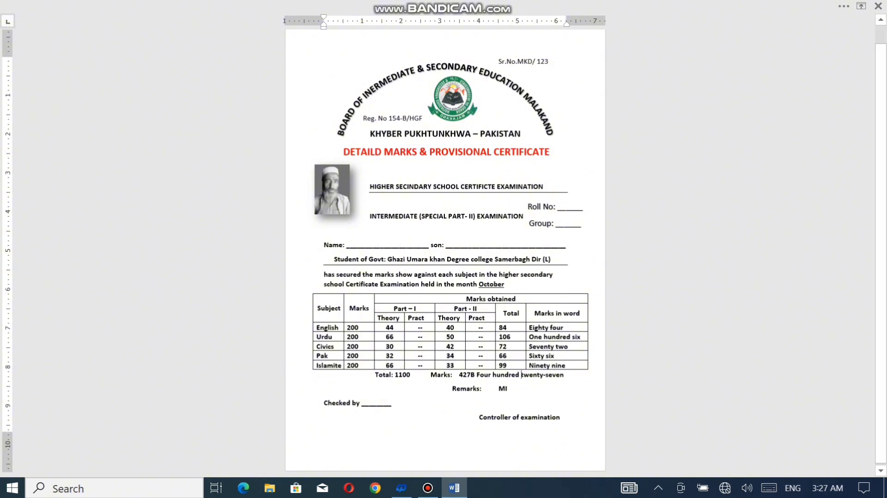
left_click(861, 6)
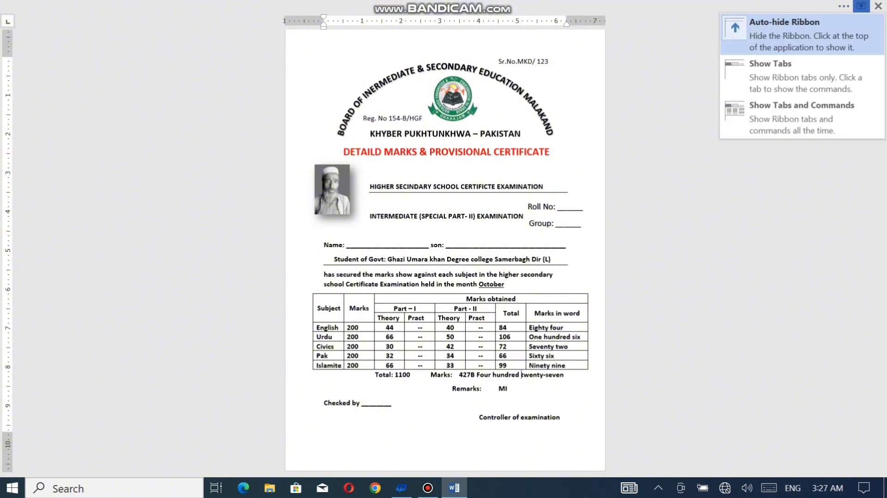
left_click(786, 116)
Review the whole certificate, then auto-hide the ribbon for a full-screen view.
scroll(521, 375, "up", 1, "ctrl")
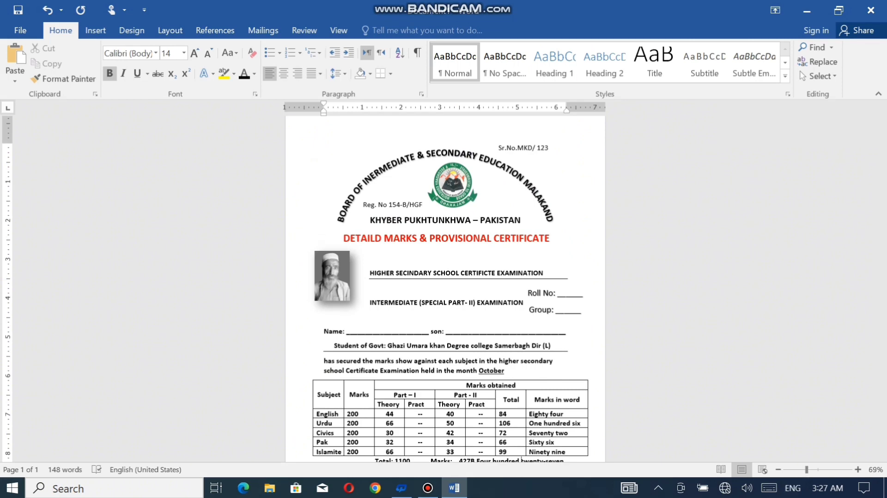
scroll(534, 459, "down", 4, "ctrl")
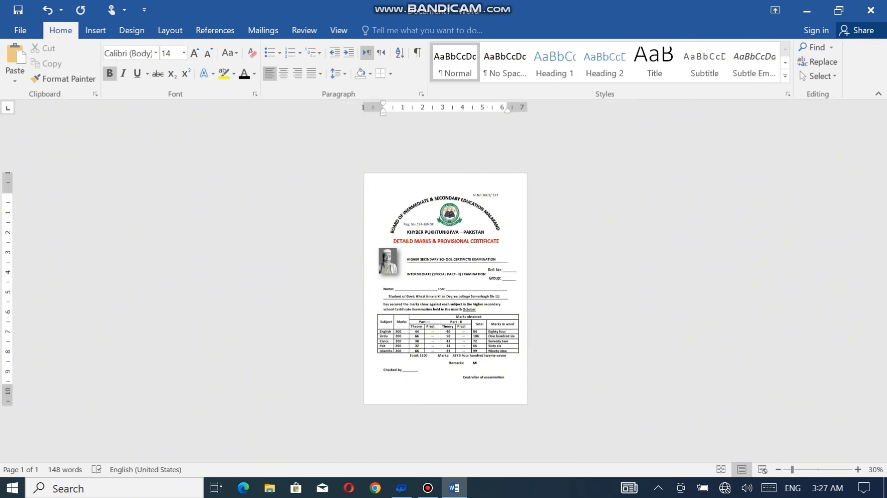
scroll(521, 365, "up", 8, "ctrl")
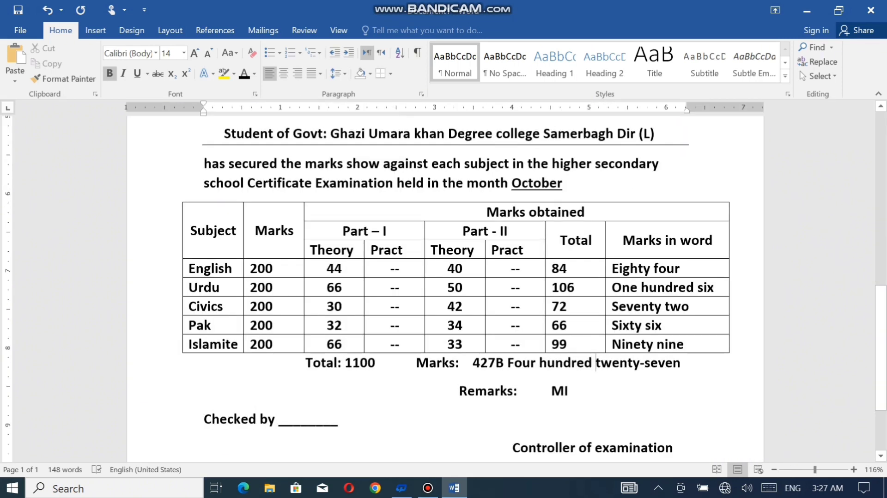
scroll(521, 366, "up", 1, "ctrl")
scroll(521, 366, "up", 2)
scroll(521, 366, "up", 5)
scroll(521, 366, "up", 2)
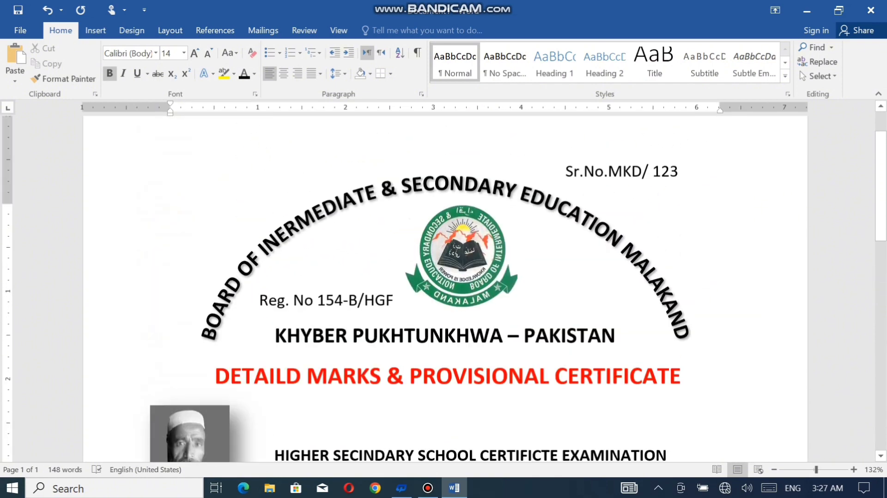
scroll(521, 366, "down", 3)
scroll(521, 366, "down", 3)
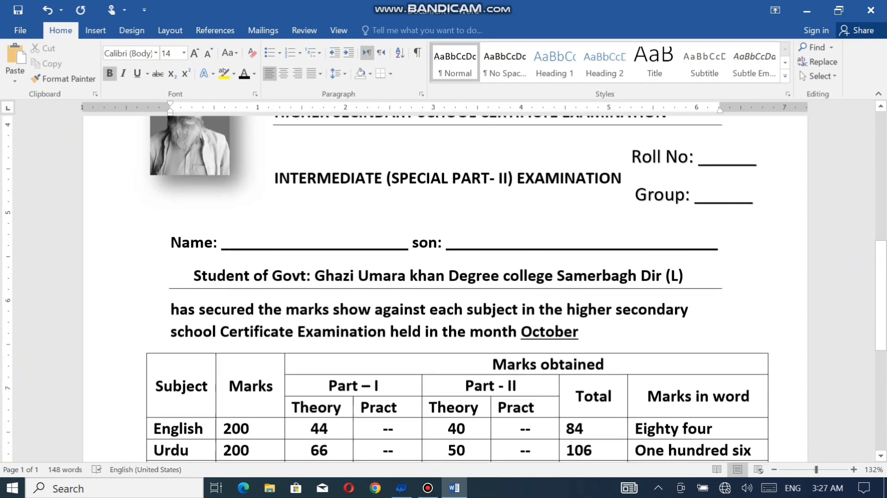
scroll(521, 366, "down", 3)
scroll(521, 366, "down", 2)
scroll(521, 365, "down", 2)
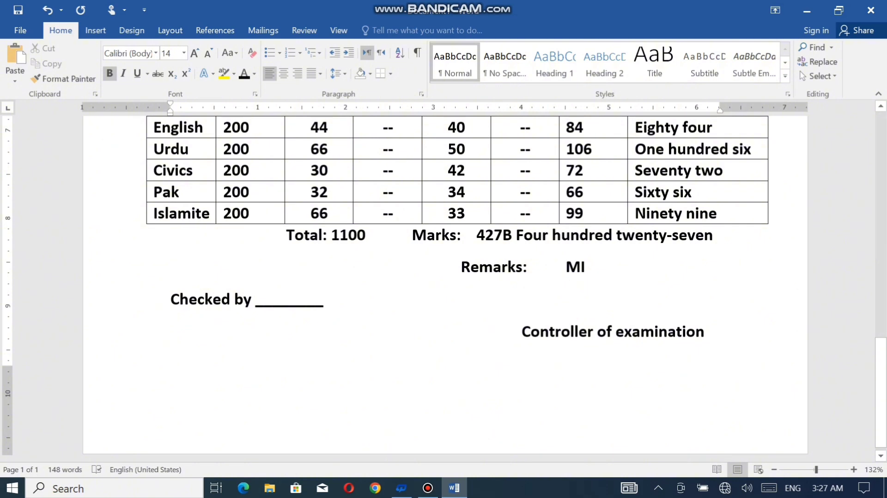
scroll(521, 366, "up", 2)
scroll(521, 366, "down", 4, "ctrl")
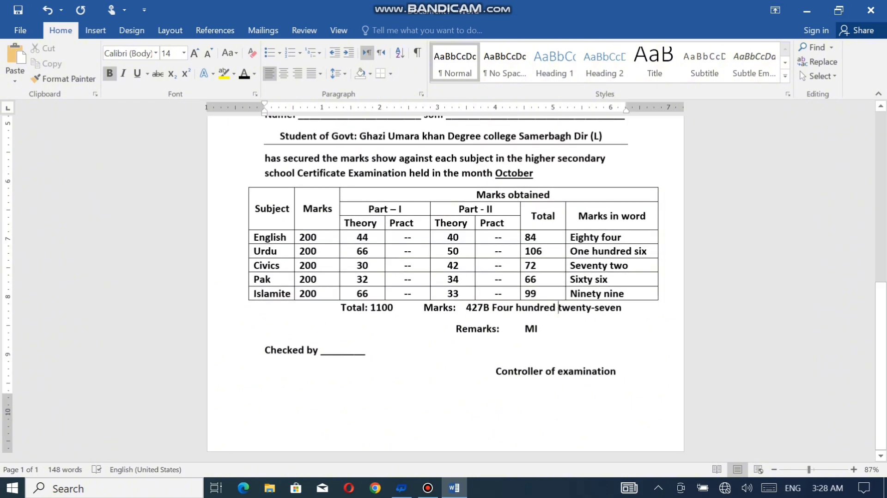
scroll(521, 366, "down", 3, "ctrl")
scroll(521, 366, "up", 2)
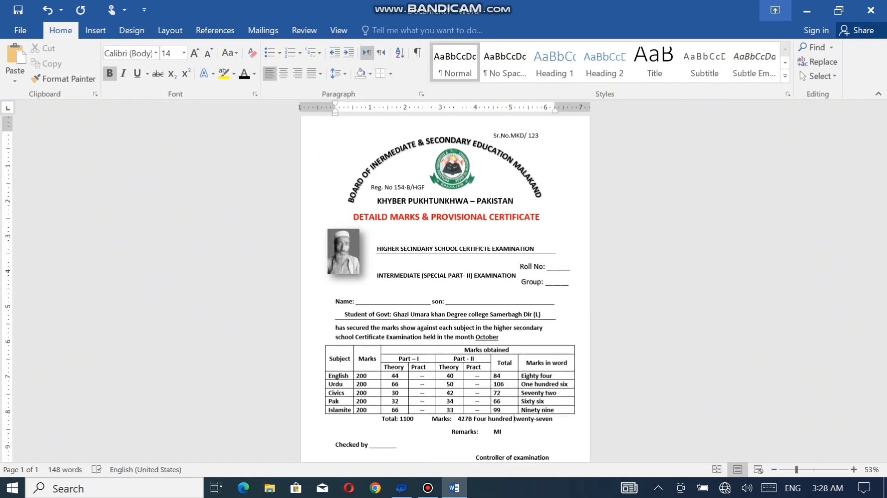
left_click(775, 10)
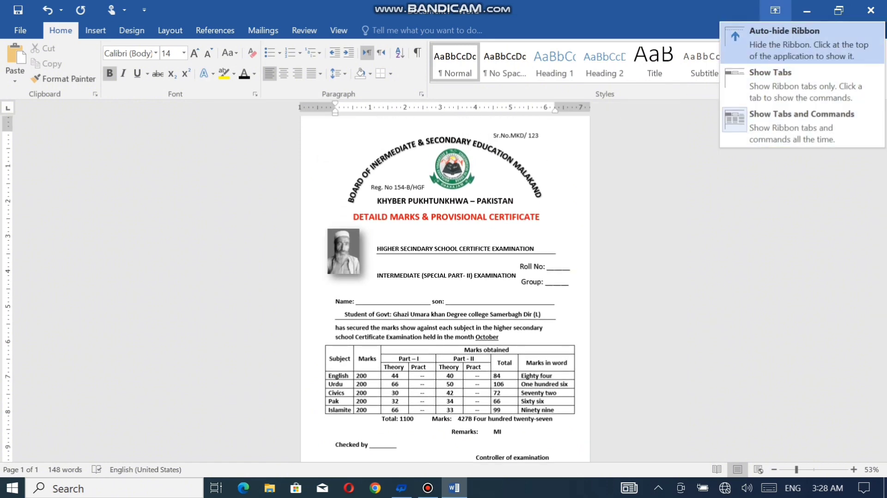
left_click(795, 43)
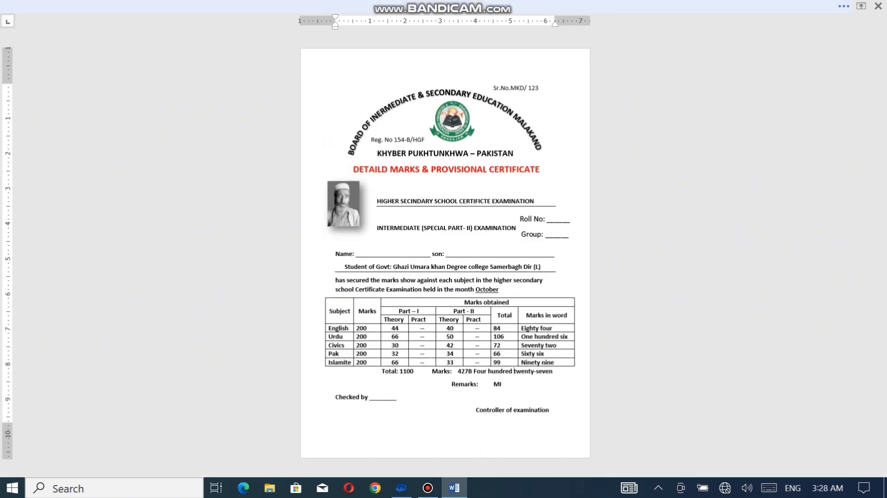